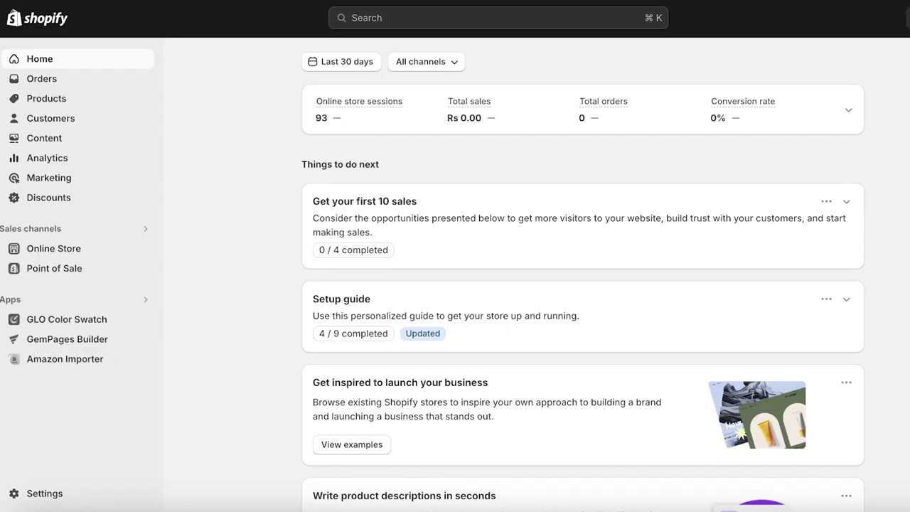
Step: Switch the Meta Business Suite page from Emeline Designs to Jimmys Coffee Shop and check the current profile
click(84, 106)
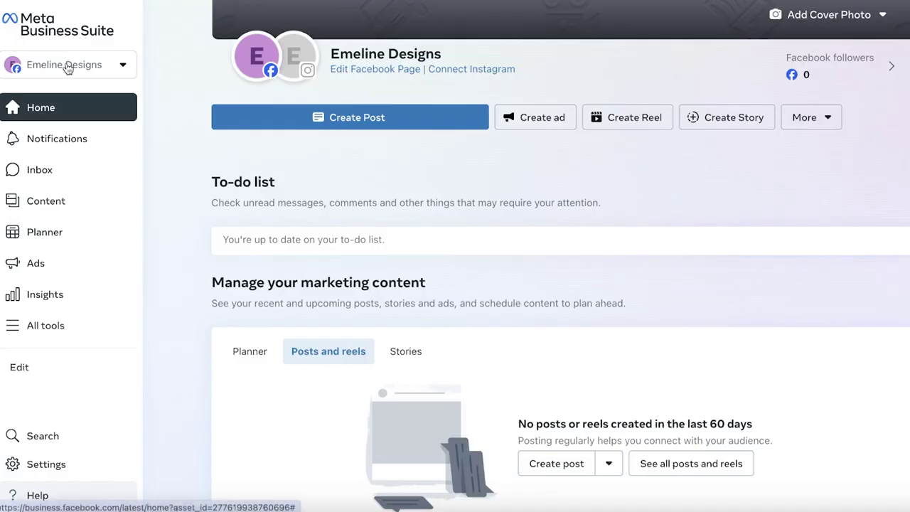
click(68, 66)
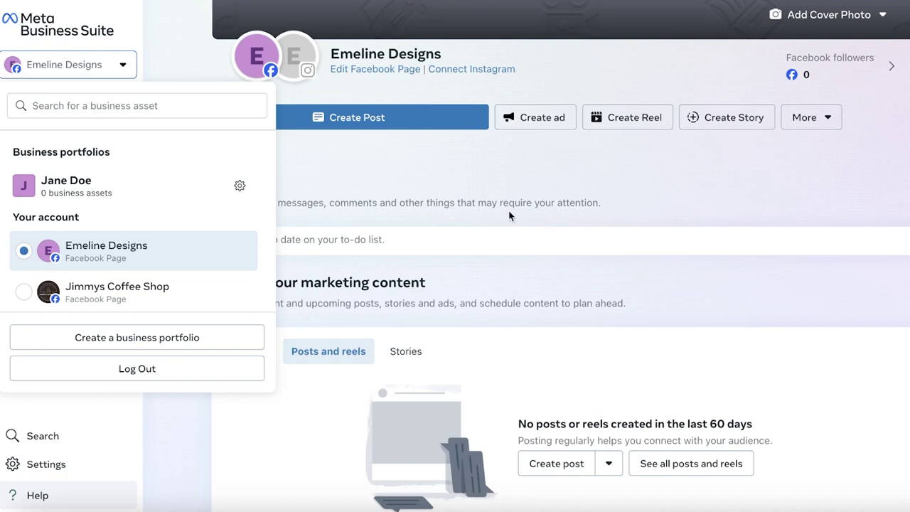
click(132, 294)
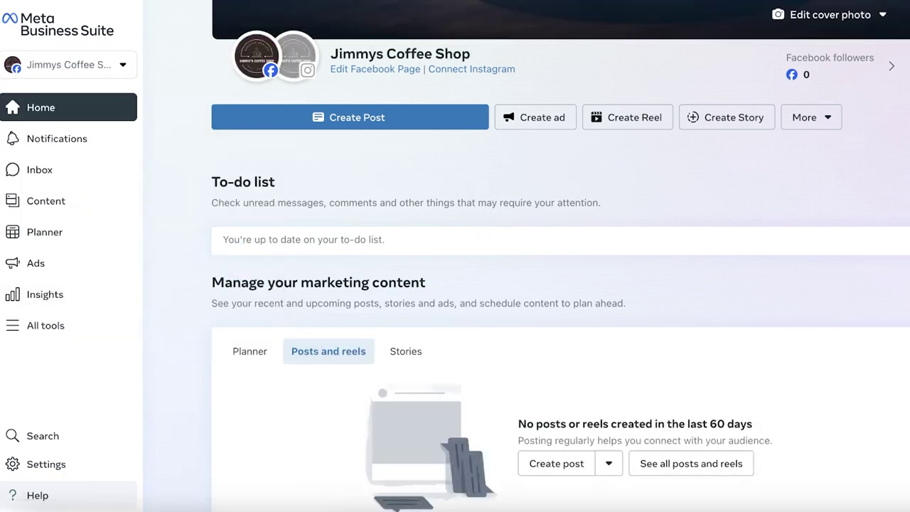
click(36, 506)
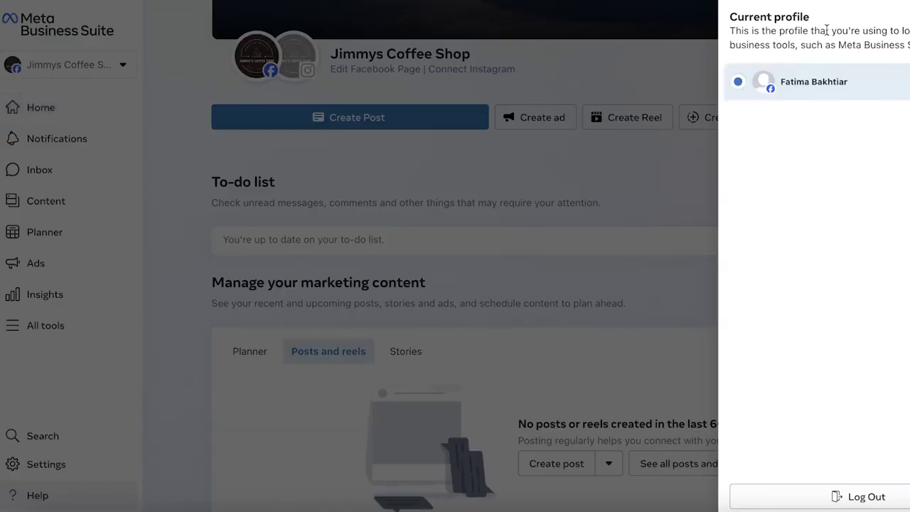
click(794, 83)
Step: Dismiss the profile panel and go through Settings > Apps and sales channels to the Shopify App Store
key(Escape)
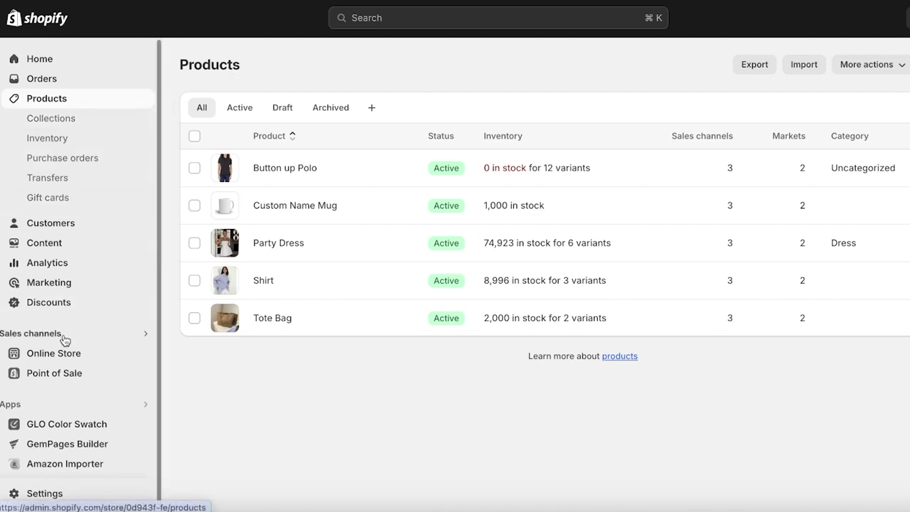
click(20, 494)
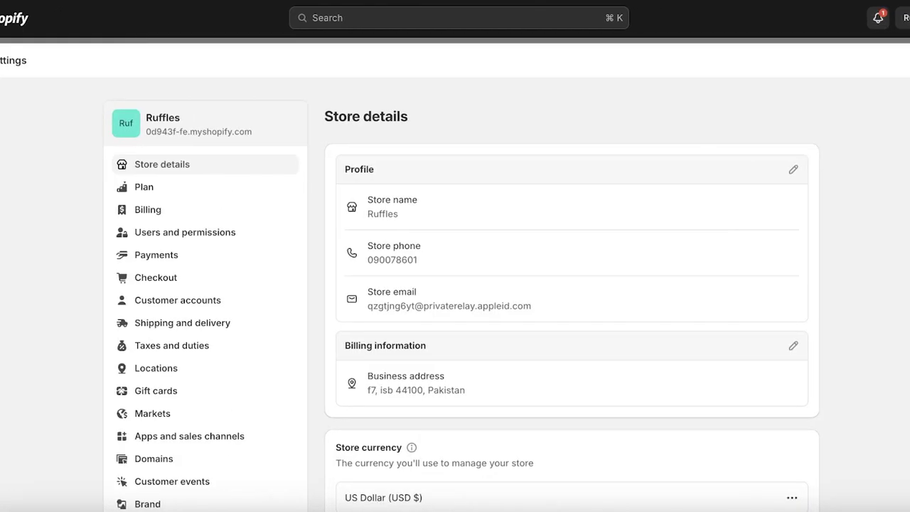
click(159, 441)
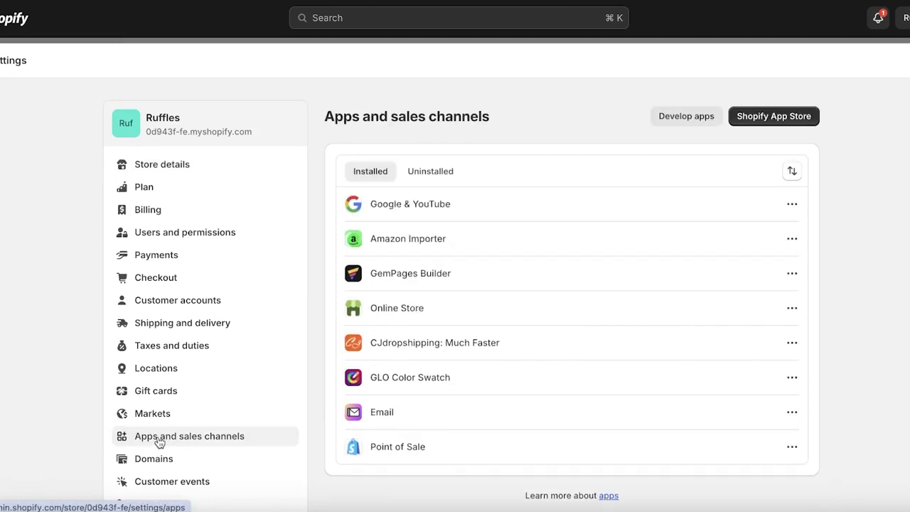
click(767, 117)
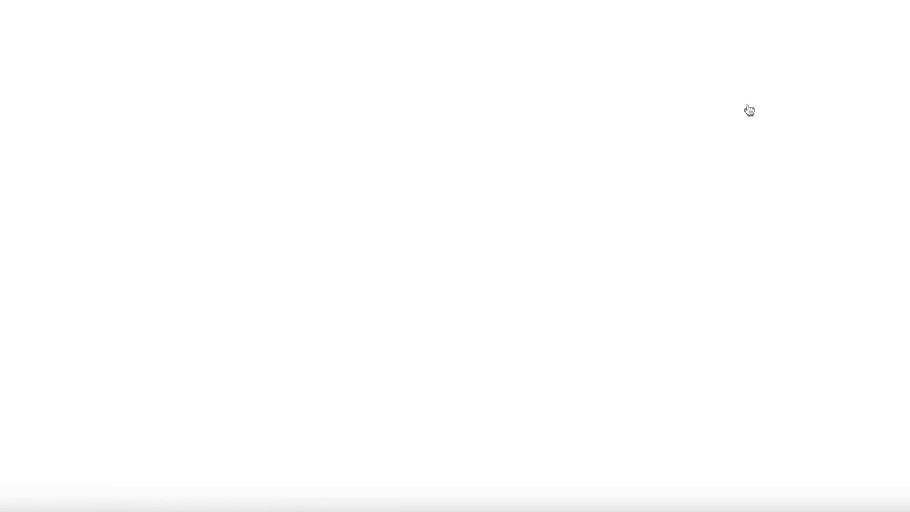
Step: Search the App Store for 'facebook' and open Meta's Facebook & Instagram app listing
click(571, 25)
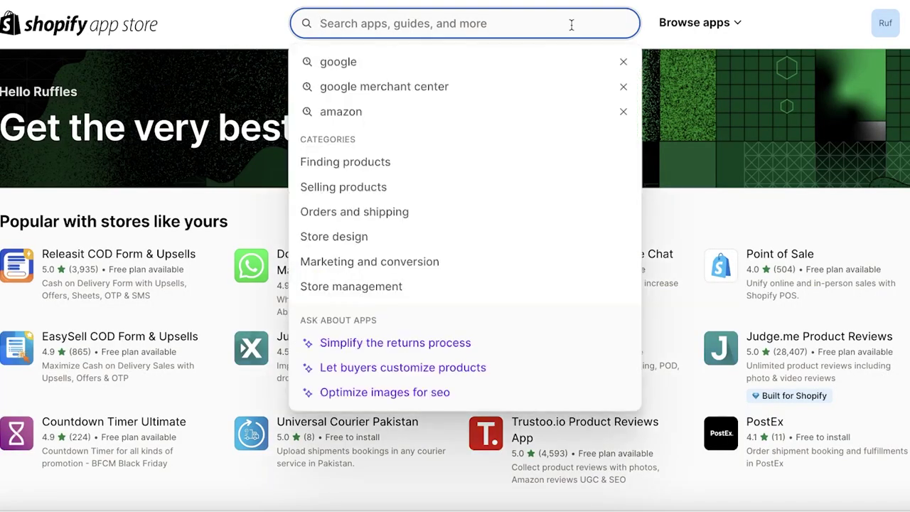
text(facebook)
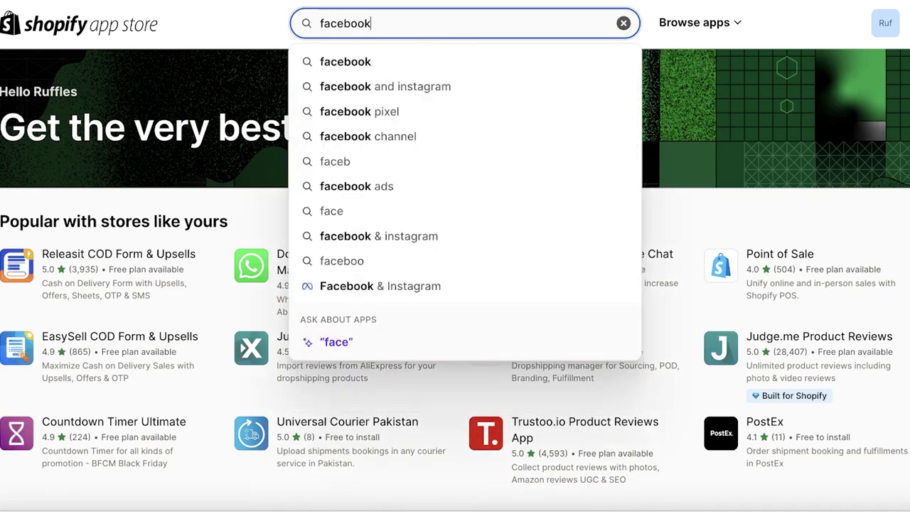
key(Return)
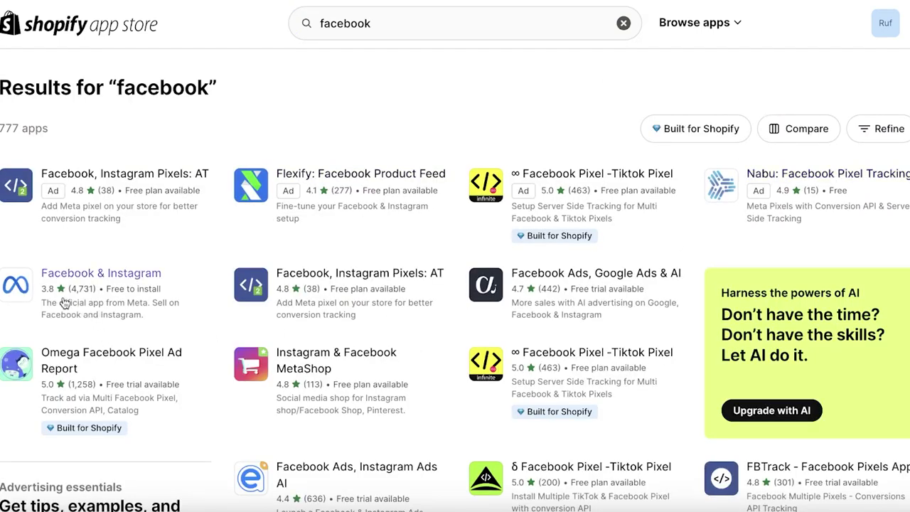
click(28, 290)
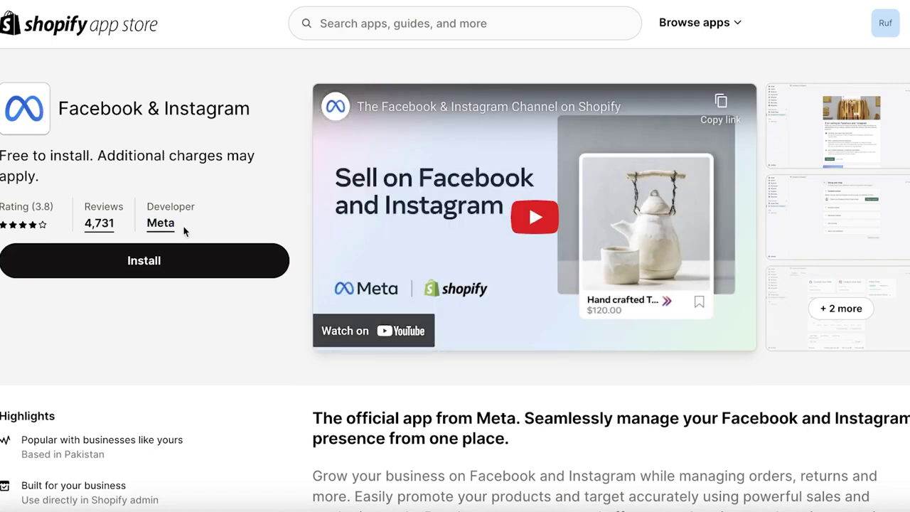
Step: Install the Facebook & Instagram app and approve its requested access
click(171, 264)
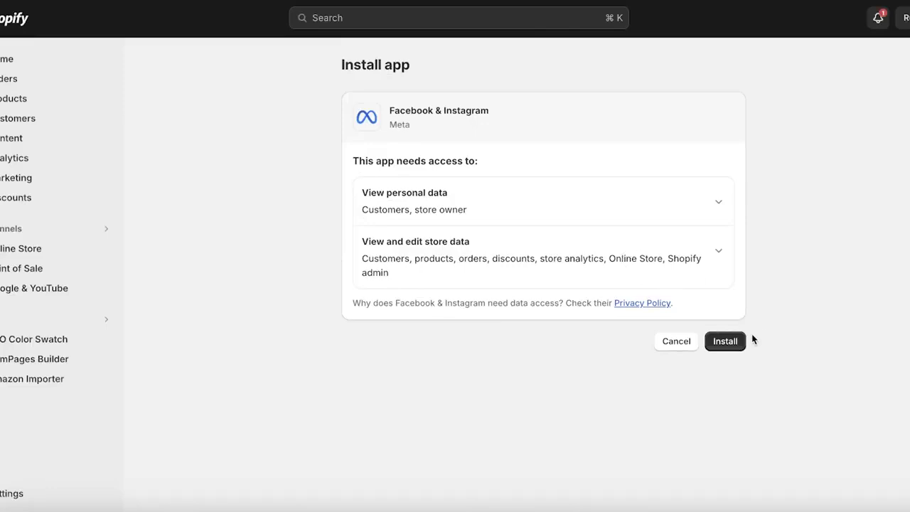
click(742, 336)
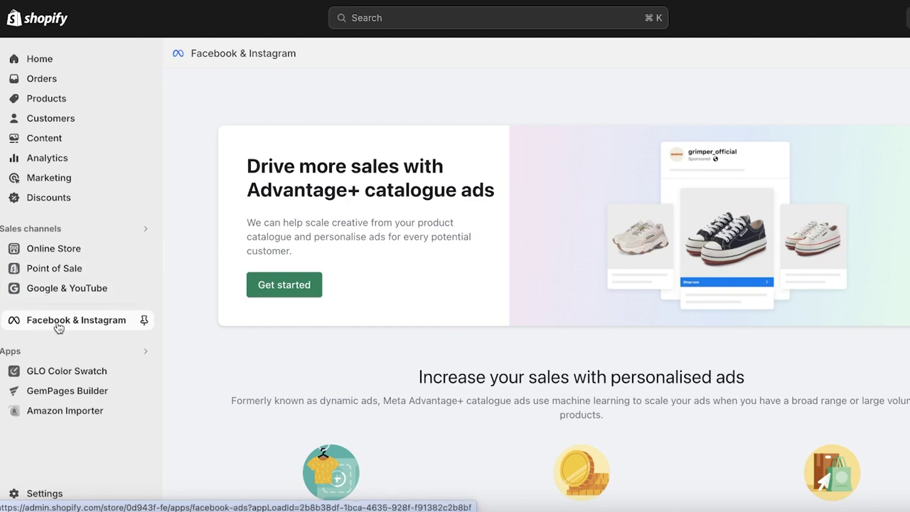
Step: Pin the Facebook & Instagram channel to the Shopify sidebar
click(144, 319)
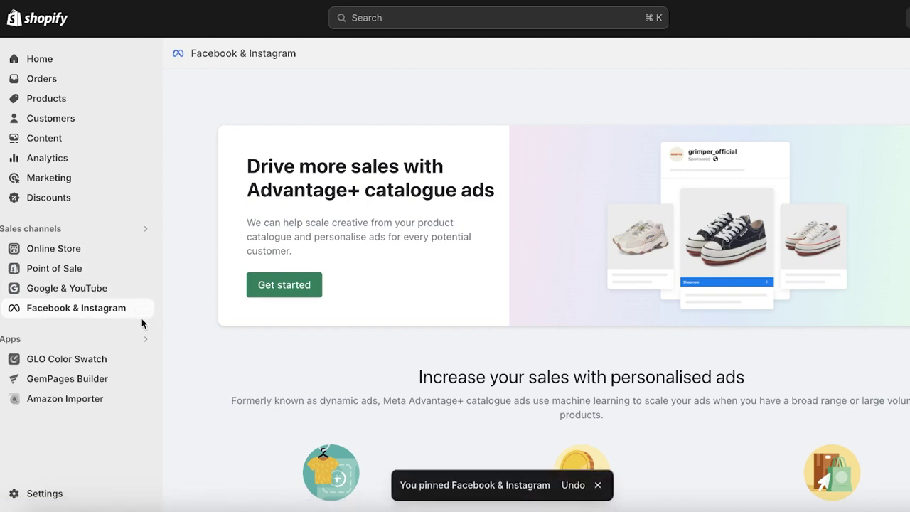
scroll(461, 253, down, 2)
scroll(461, 253, up, 2)
scroll(400, 261, down, 3)
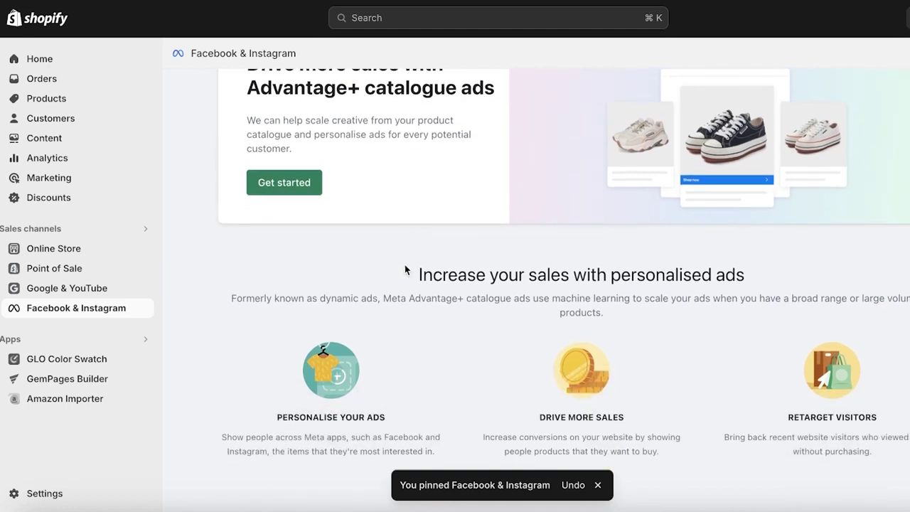
scroll(406, 271, up, 3)
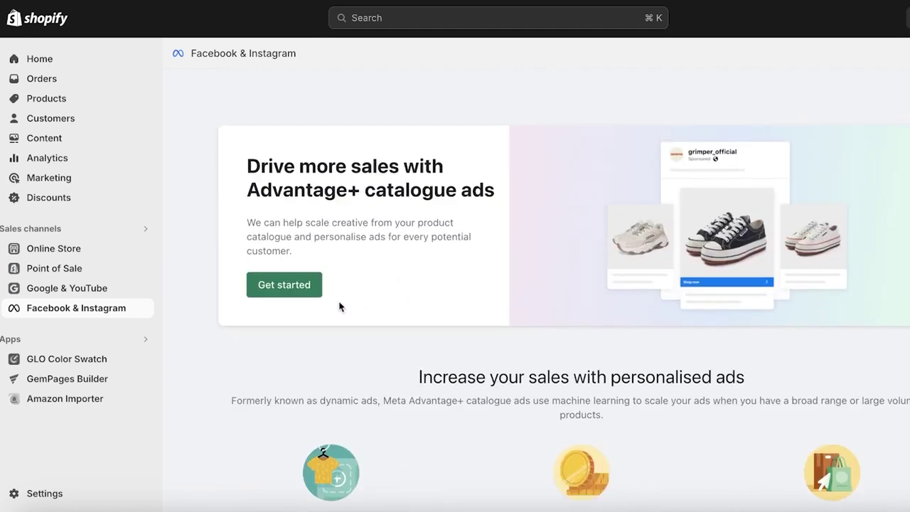
Step: Start Advantage+ catalogue ads setup and connect the previously linked Facebook account
click(281, 292)
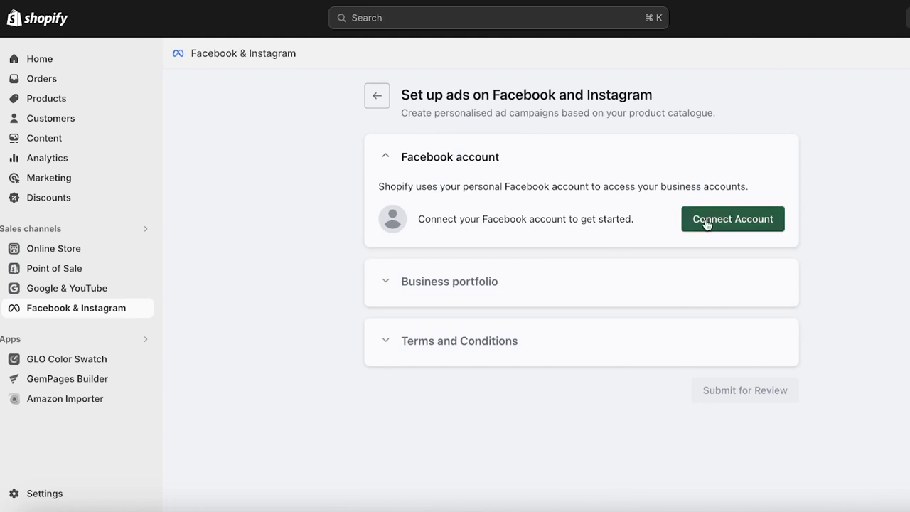
click(749, 219)
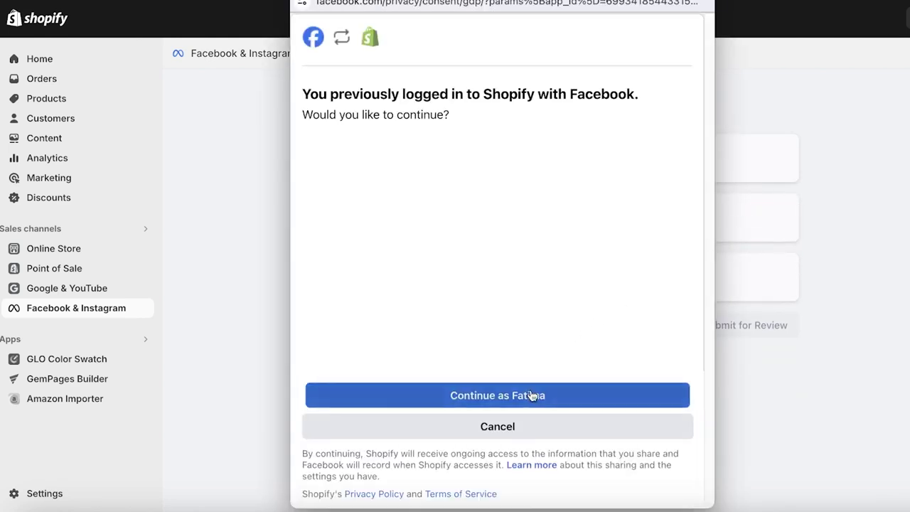
click(531, 392)
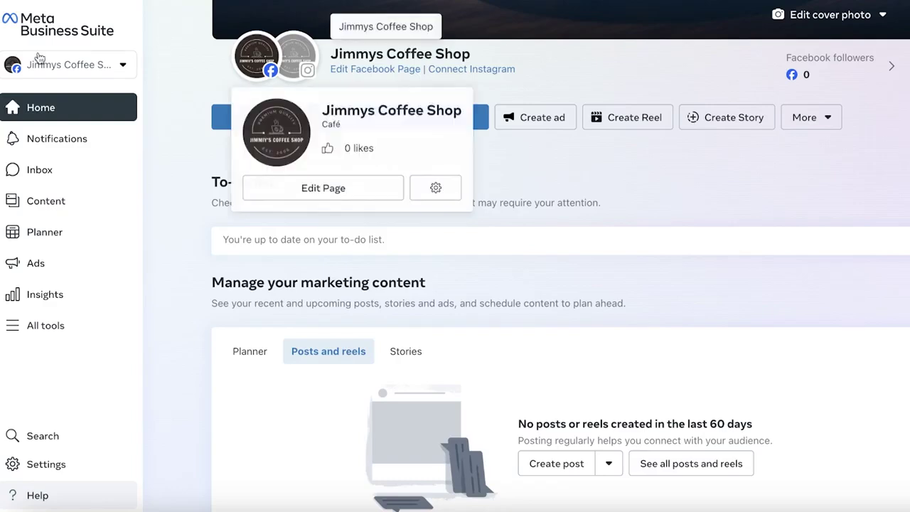
click(36, 65)
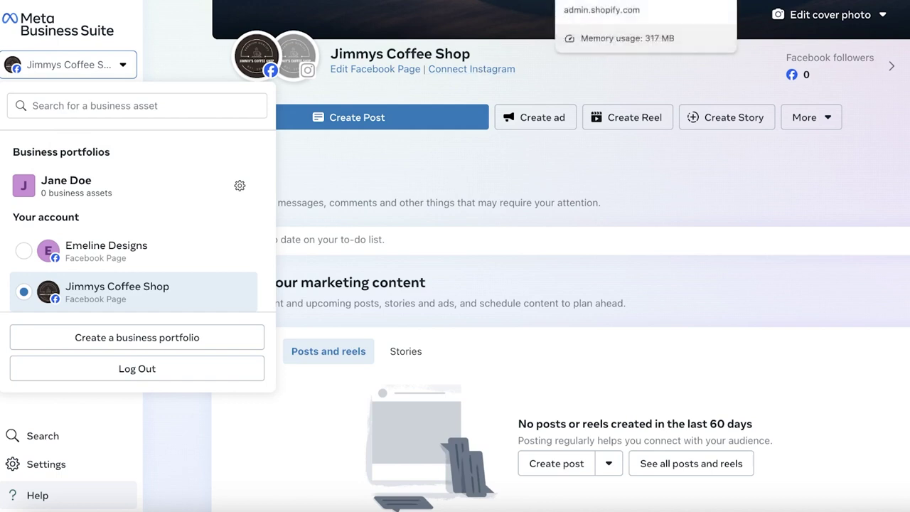
Step: Return to the Shopify tab with the Facebook and Instagram ads setup
click(612, 1)
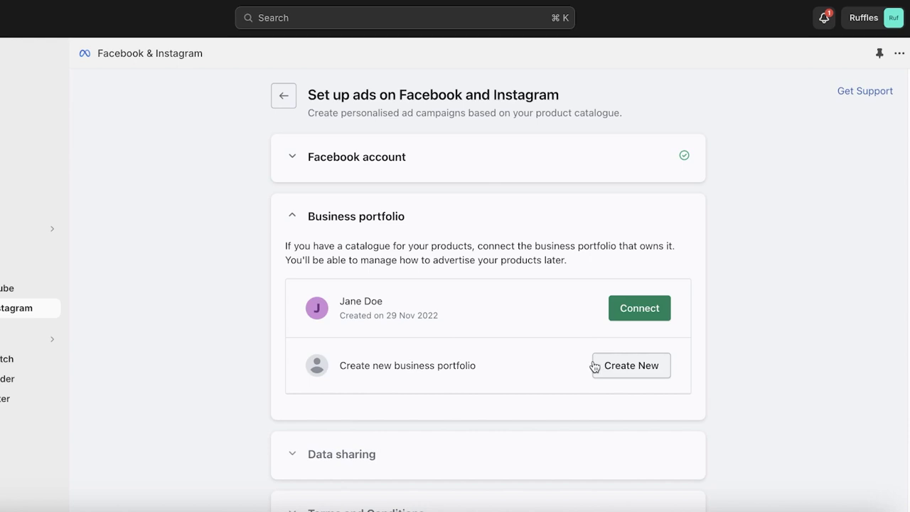
Step: Connect the existing business portfolio and compare Conservative, Enhanced and Maximum data sharing options
click(613, 317)
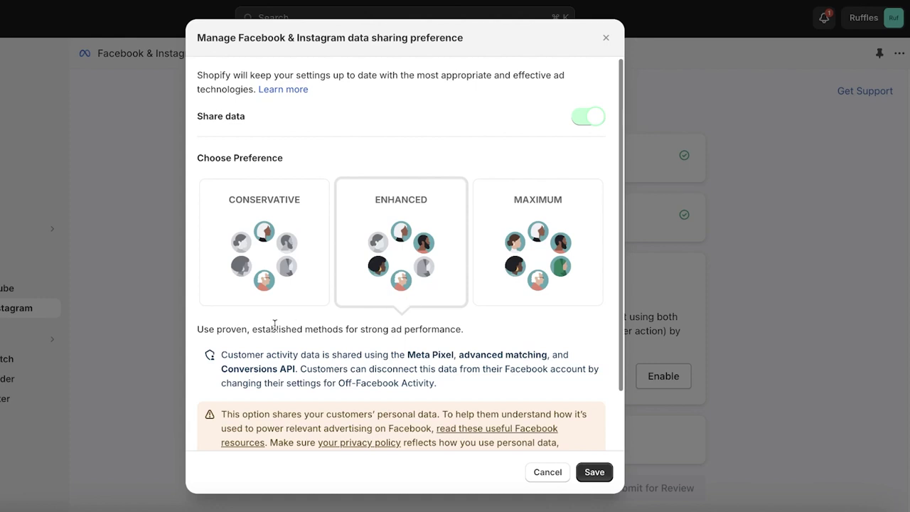
click(252, 289)
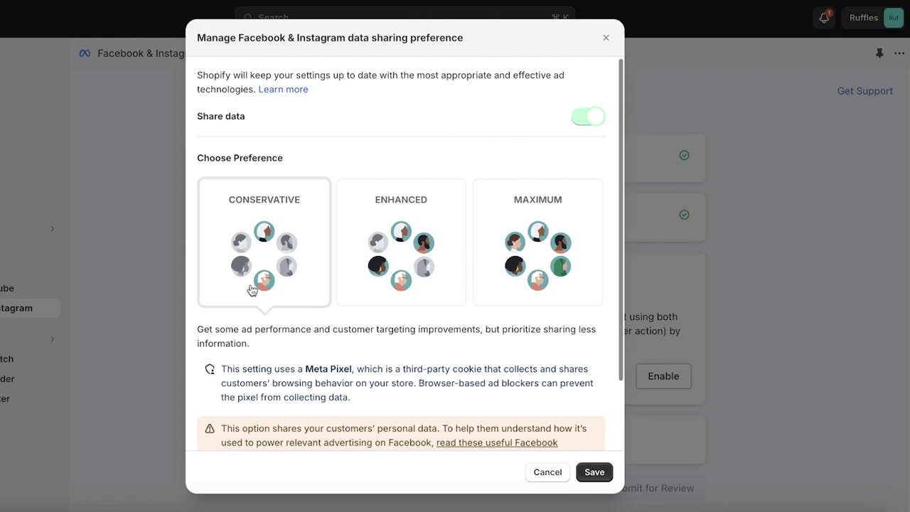
click(362, 255)
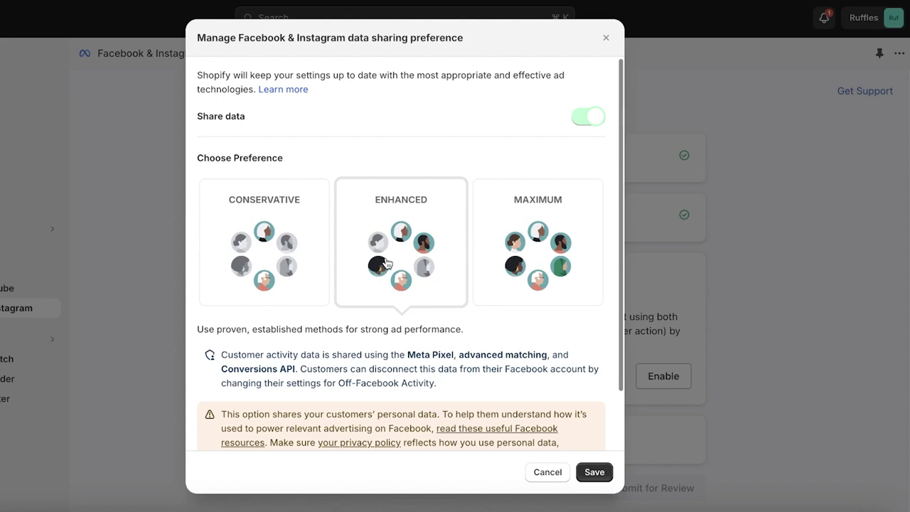
click(485, 265)
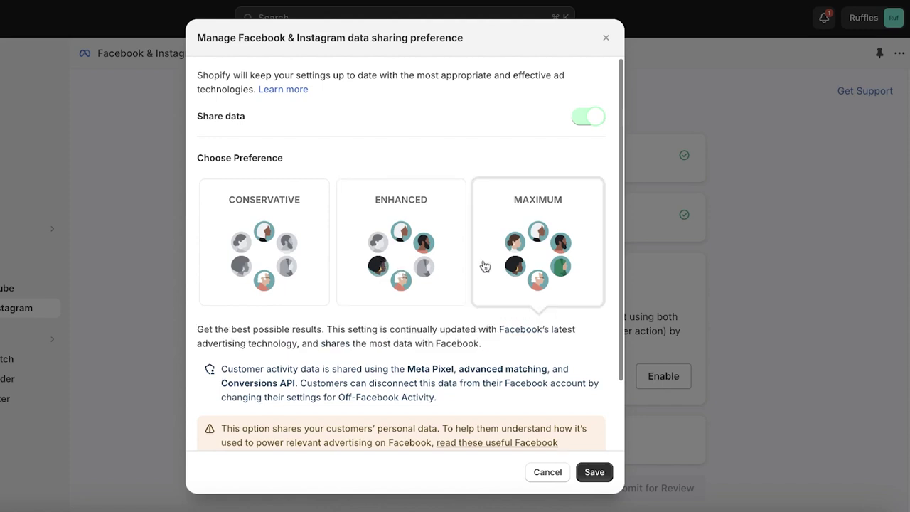
scroll(484, 265, down, 1)
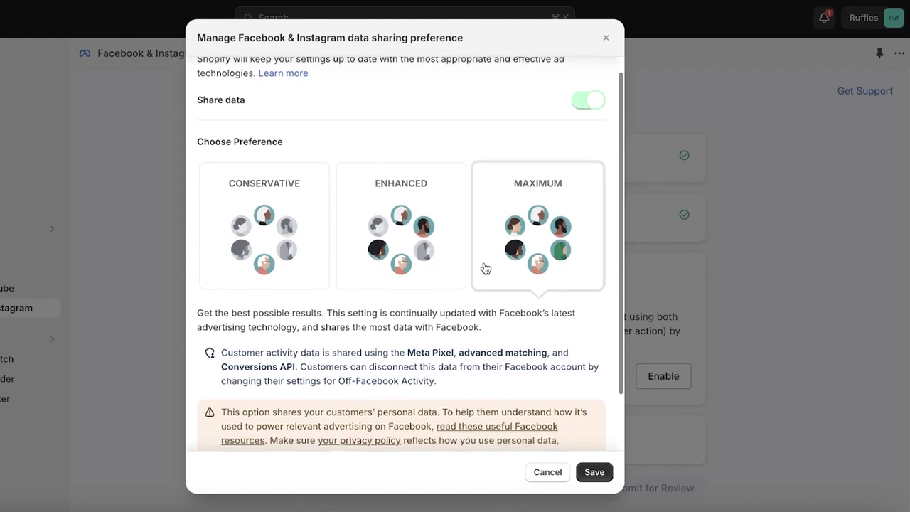
scroll(486, 268, up, 1)
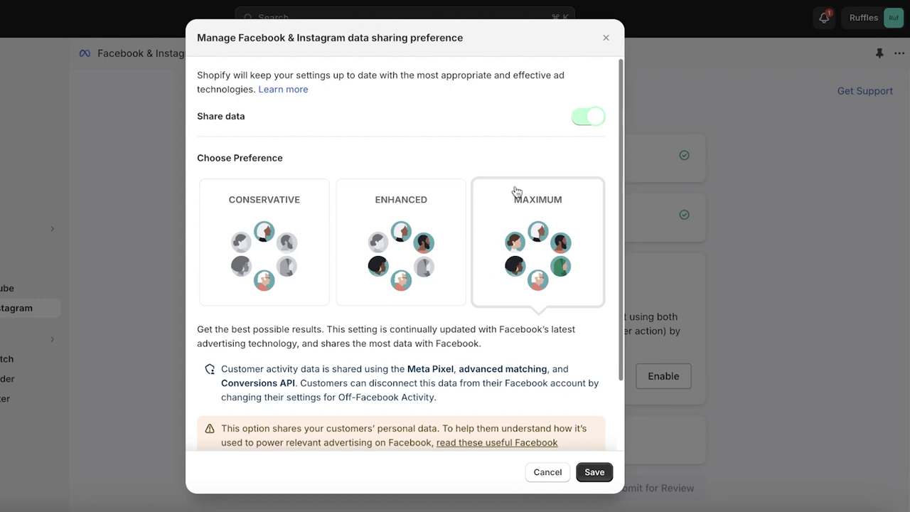
Step: Keep customer data sharing on, review the shared data types, and save the Enhanced preference
click(585, 120)
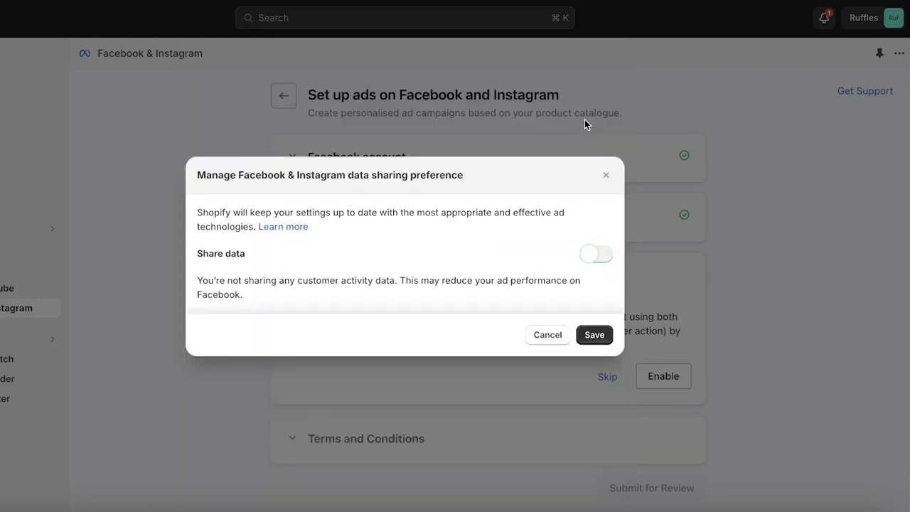
click(596, 257)
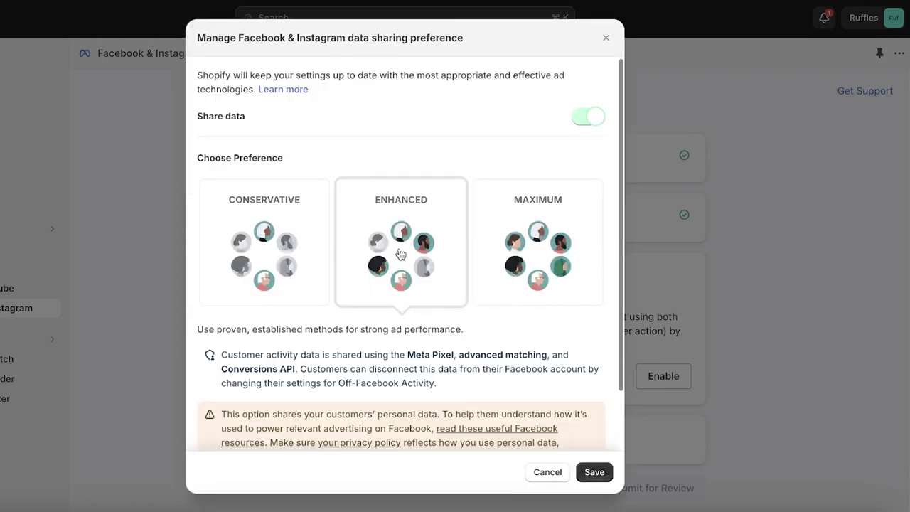
scroll(401, 254, down, 2)
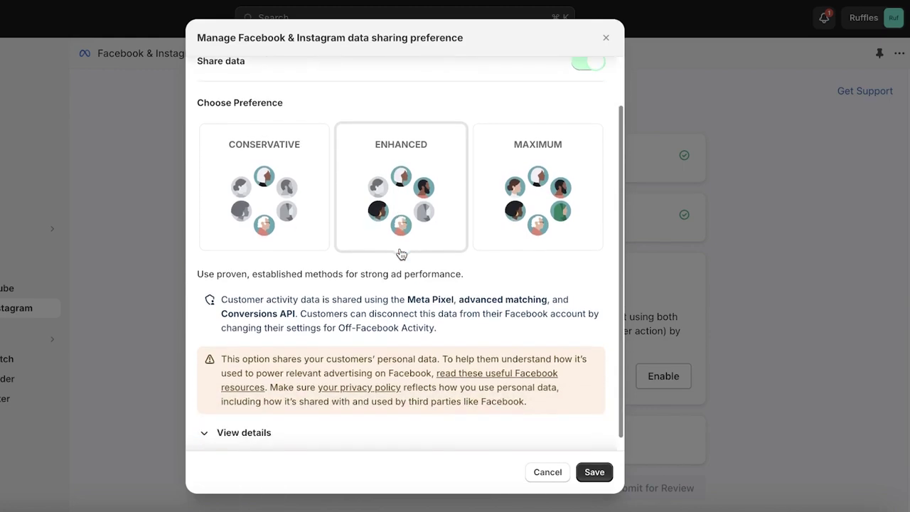
click(244, 423)
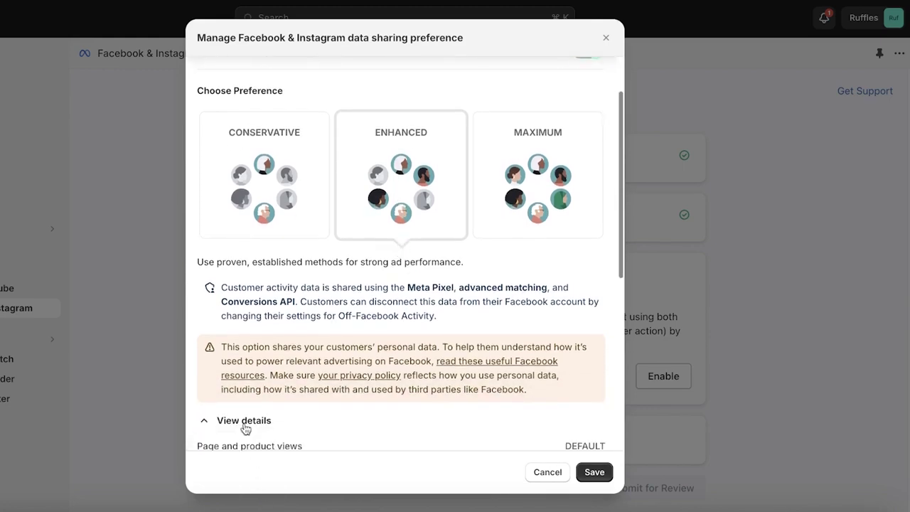
scroll(244, 422, down, 5)
scroll(262, 402, up, 10)
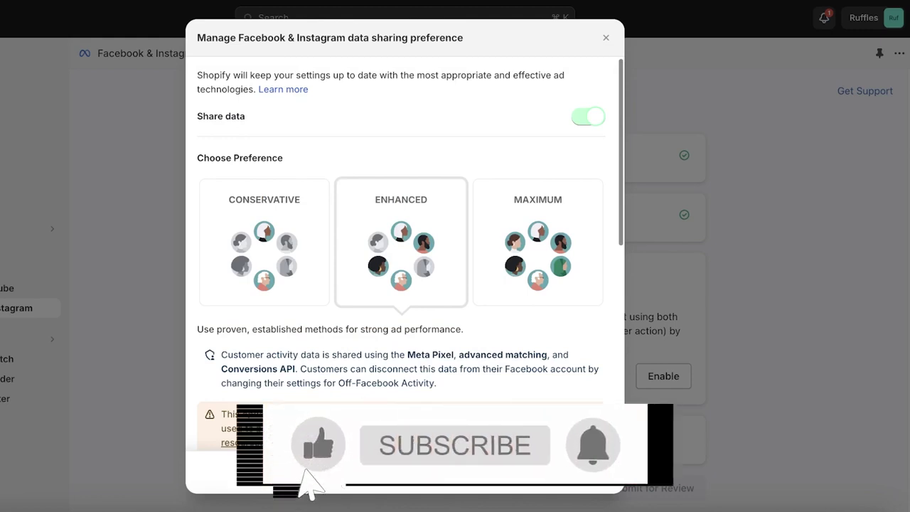
click(594, 472)
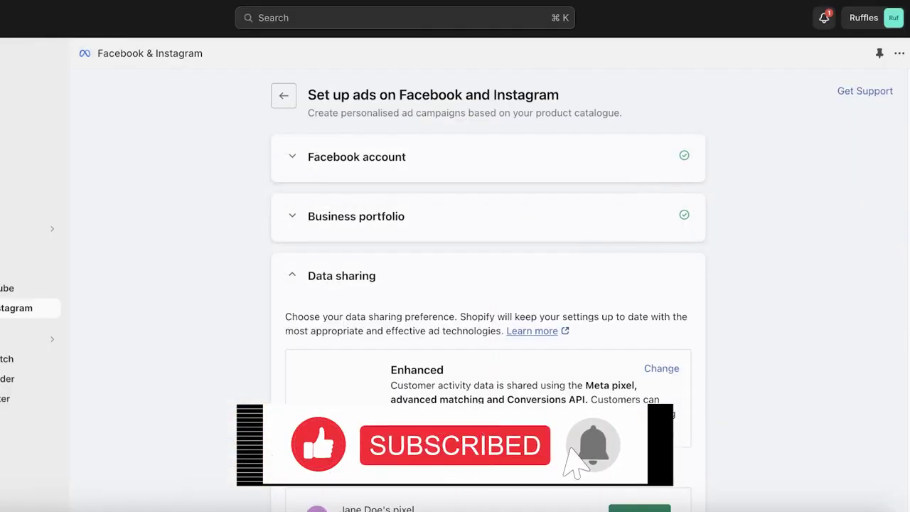
Step: Try creating a new Meta pixel, cancel it, and connect the store's existing pixel instead
scroll(432, 276, down, 4)
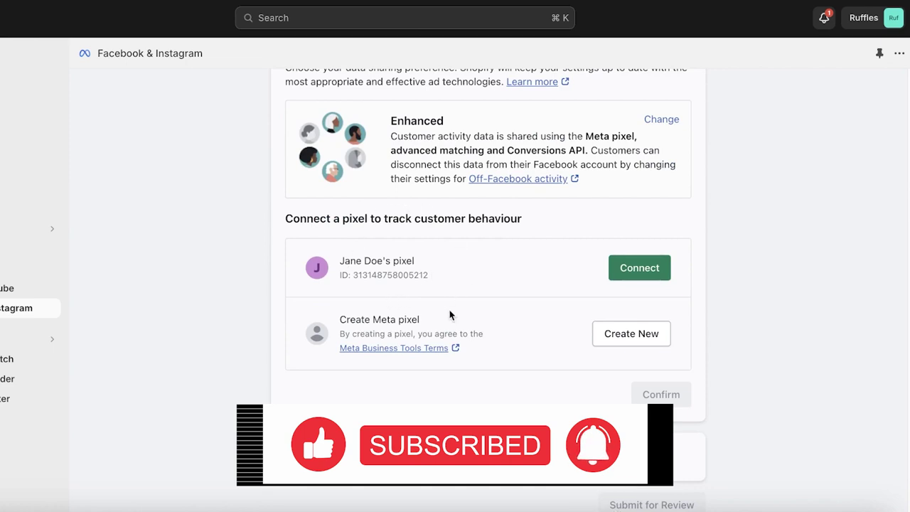
scroll(434, 319, up, 1)
scroll(435, 319, up, 1)
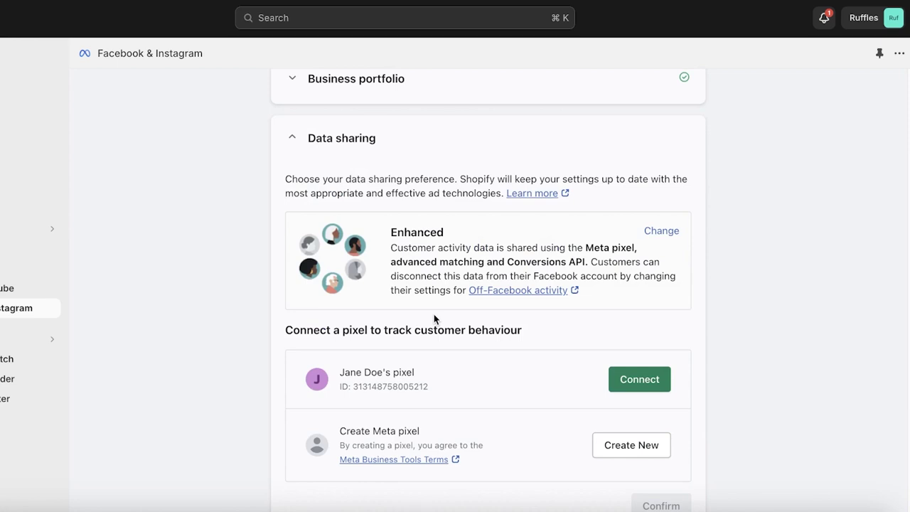
scroll(434, 319, down, 1)
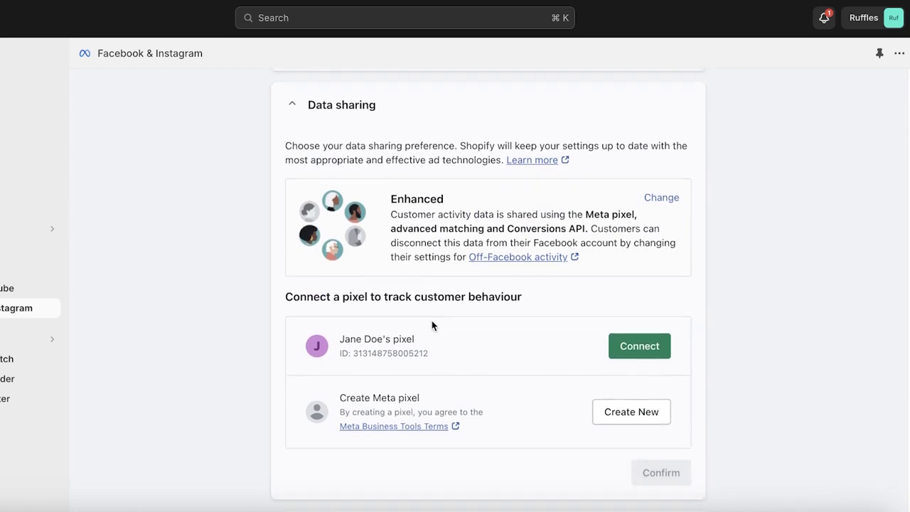
click(611, 413)
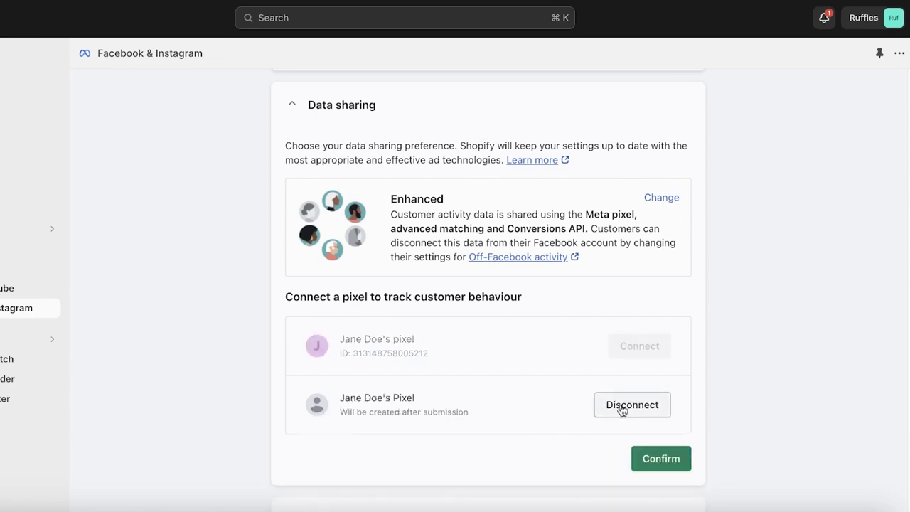
click(622, 411)
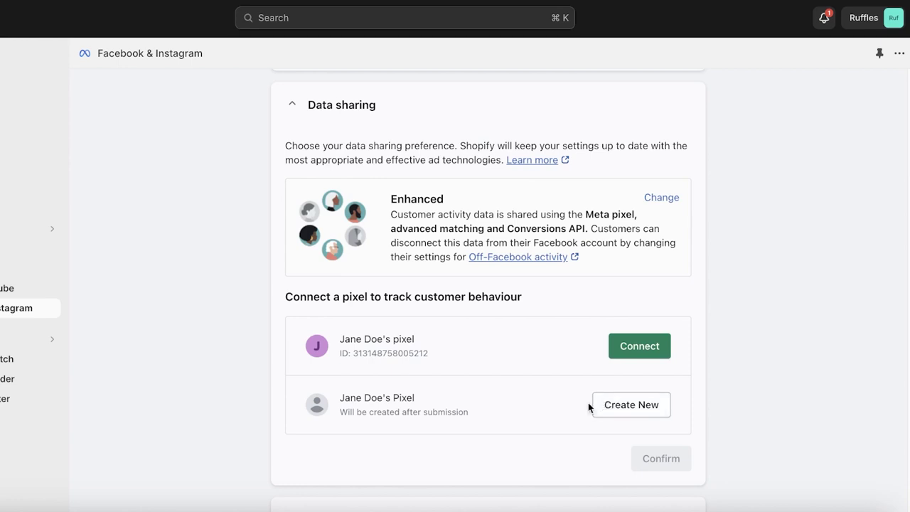
click(640, 346)
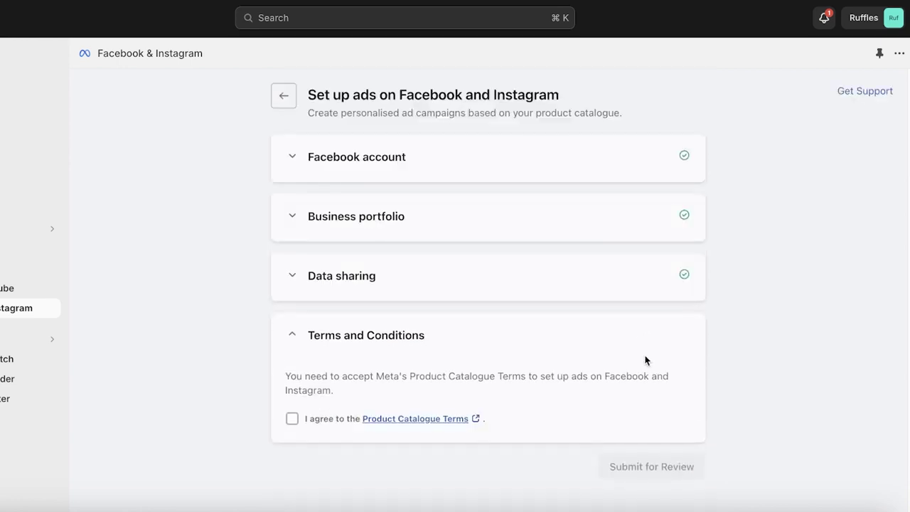
Step: Agree to the Product Catalogue Terms and submit the ads setup for review
click(292, 419)
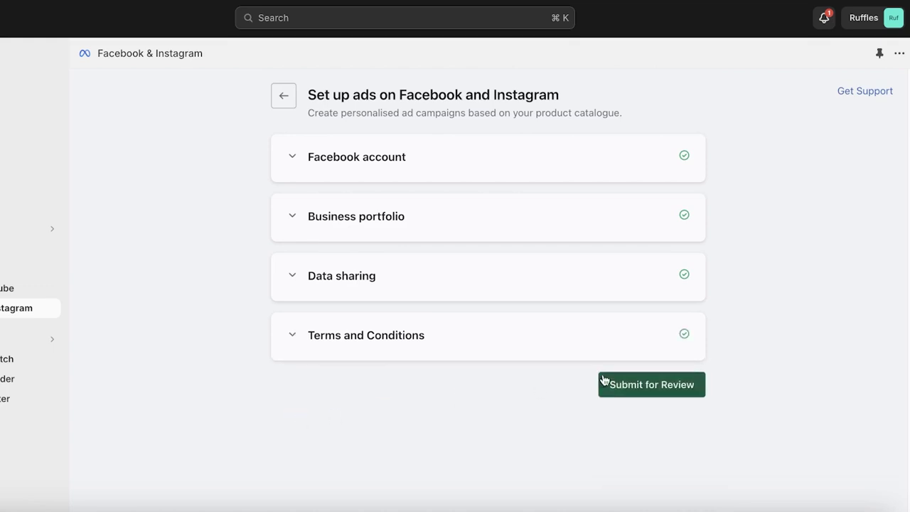
click(639, 381)
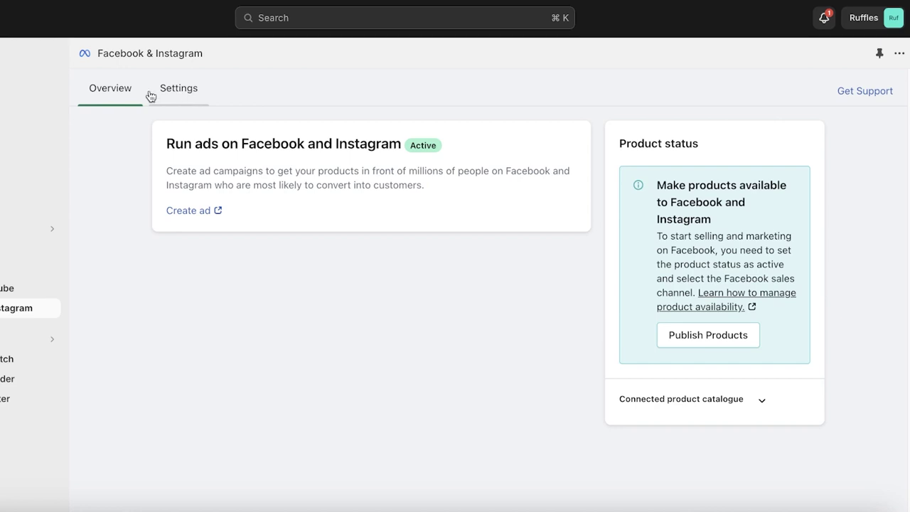
Step: Check Party Dress's sales channels, then start a new ad from the Facebook & Instagram channel
click(29, 98)
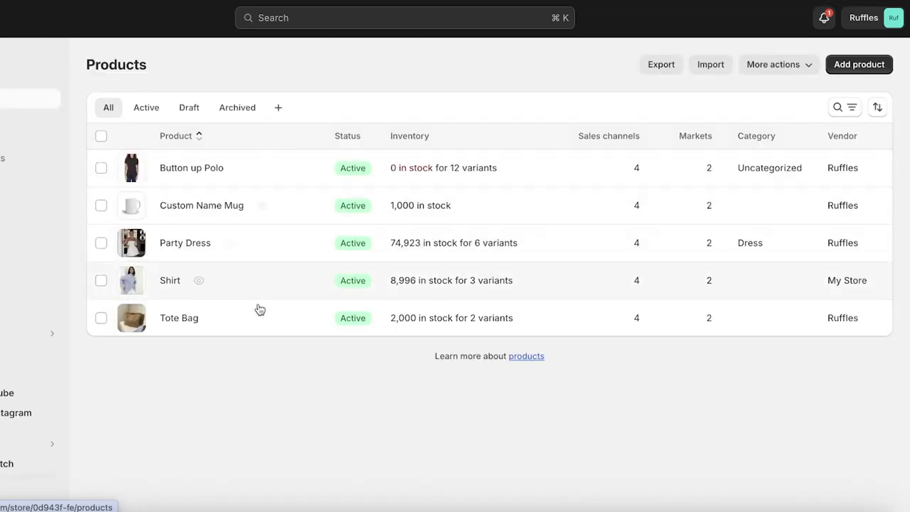
click(172, 252)
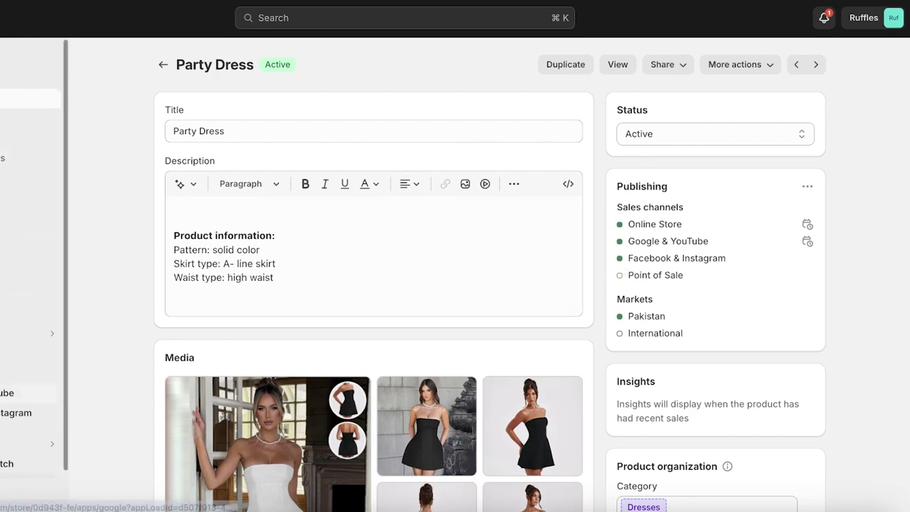
click(16, 413)
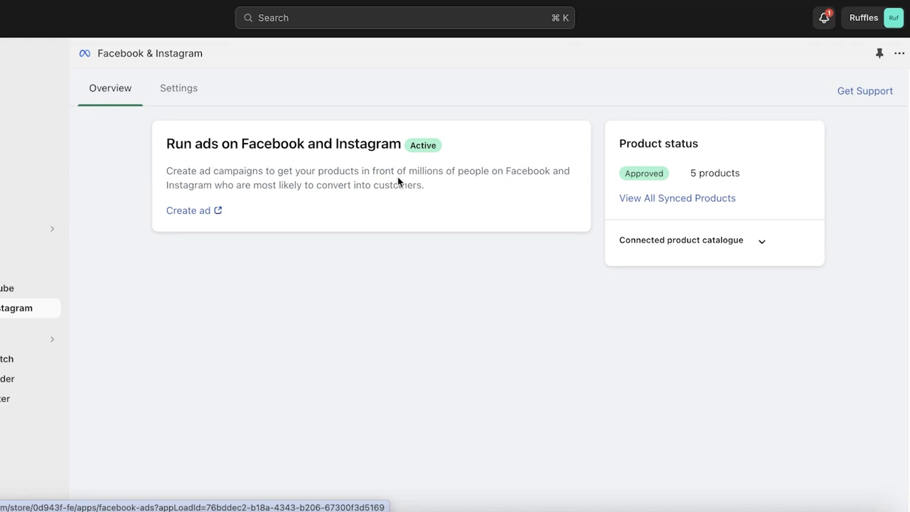
click(193, 211)
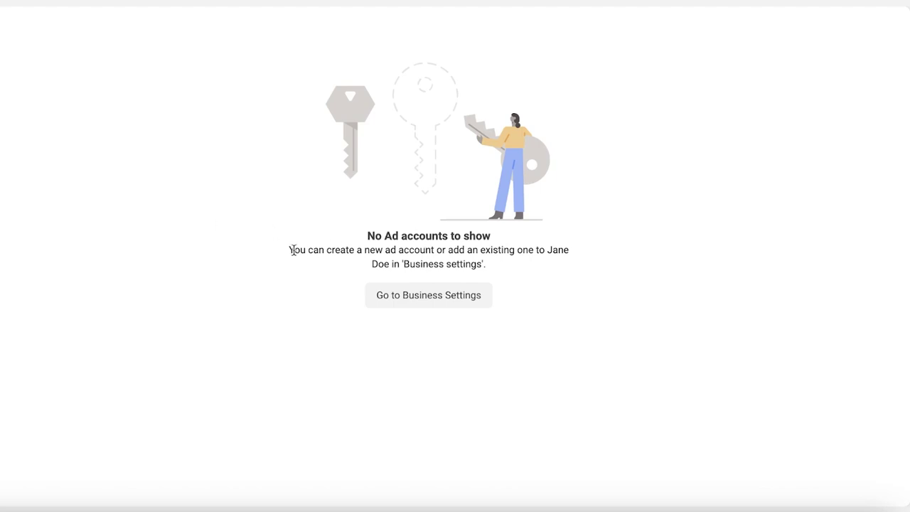
Step: In Meta Business Settings, try adding an existing ad account by entering ID 002
drag(322, 250, 535, 241)
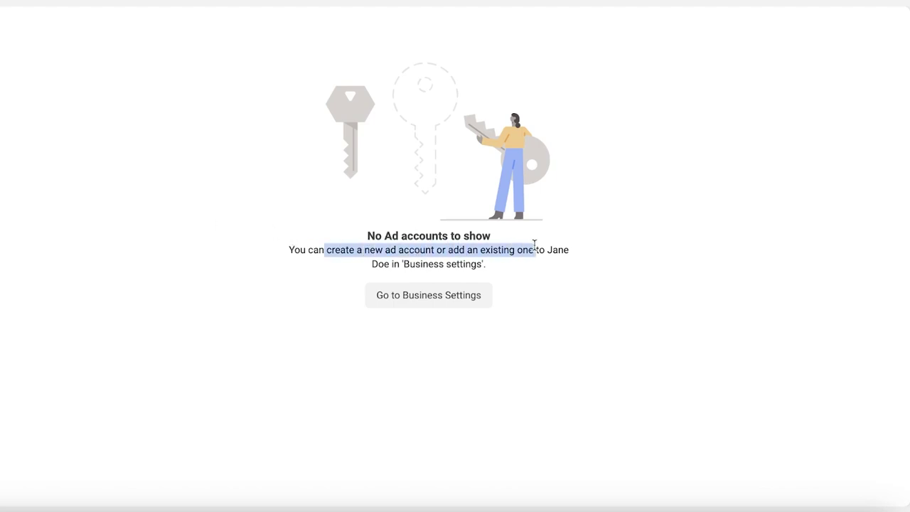
click(475, 293)
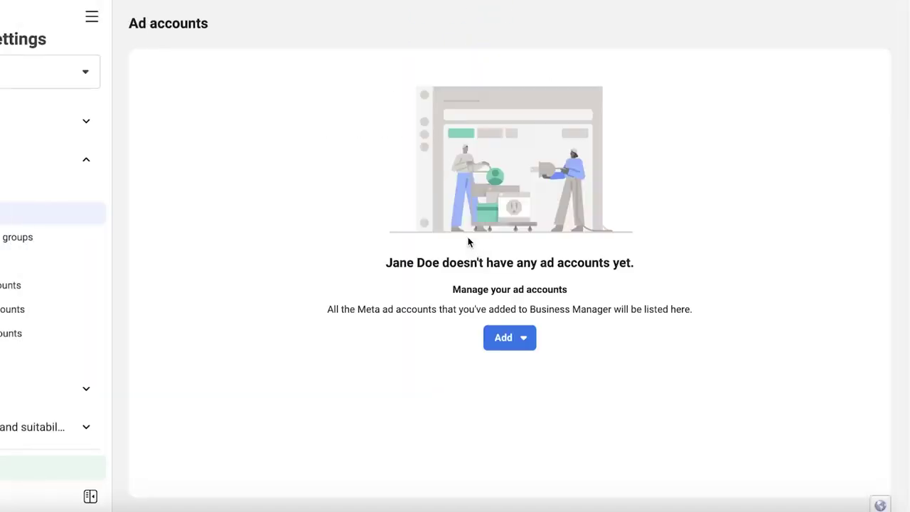
click(508, 337)
click(590, 373)
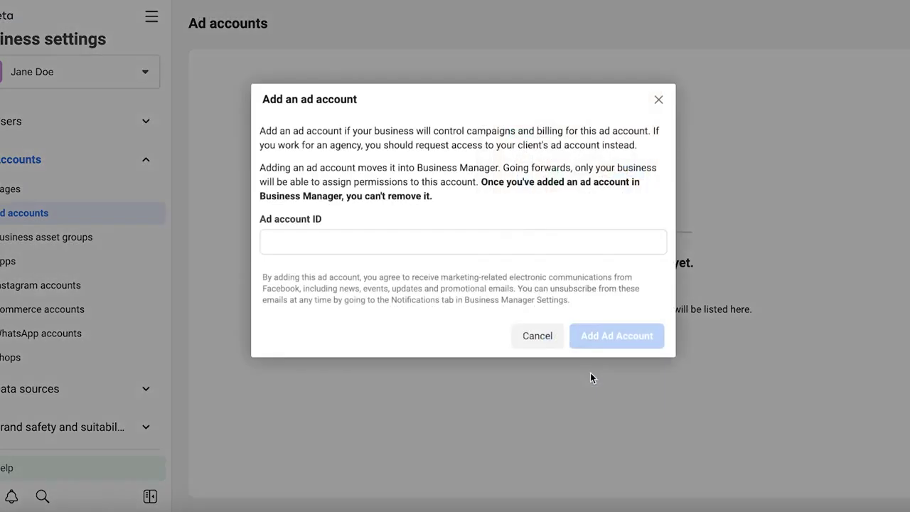
click(530, 238)
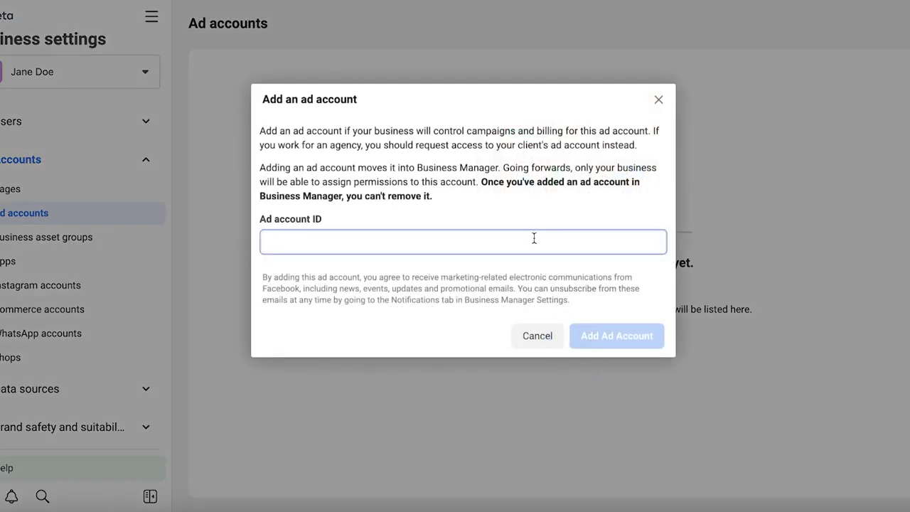
text(002)
click(632, 333)
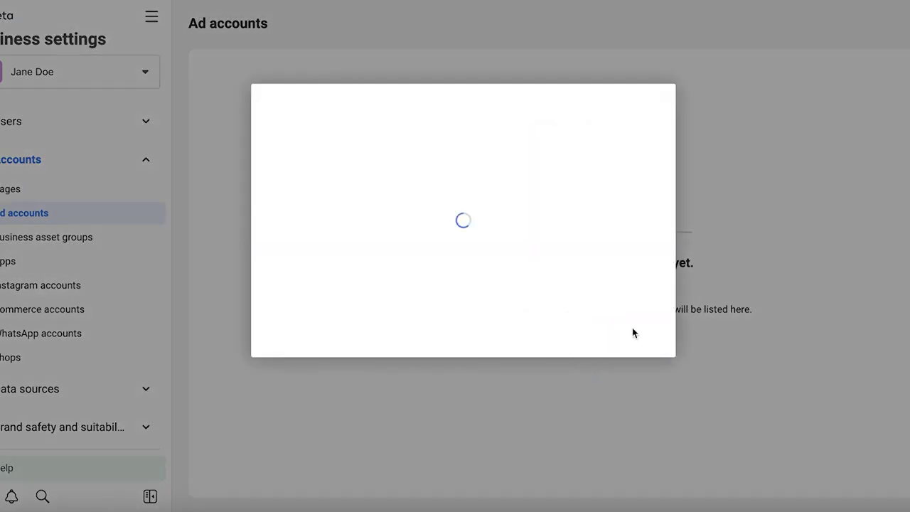
Step: Choose 'Create a new ad account' from the Add ad account options instead
click(569, 339)
scroll(593, 371, down, 2)
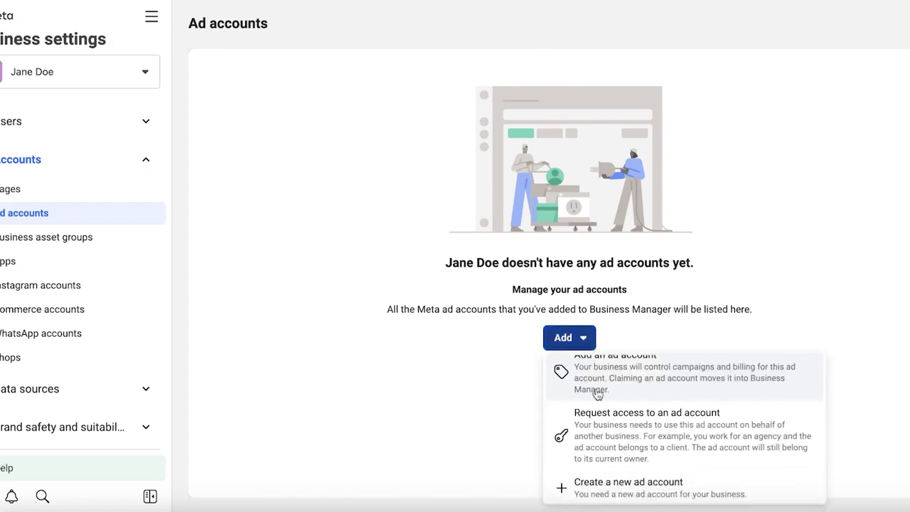
click(610, 482)
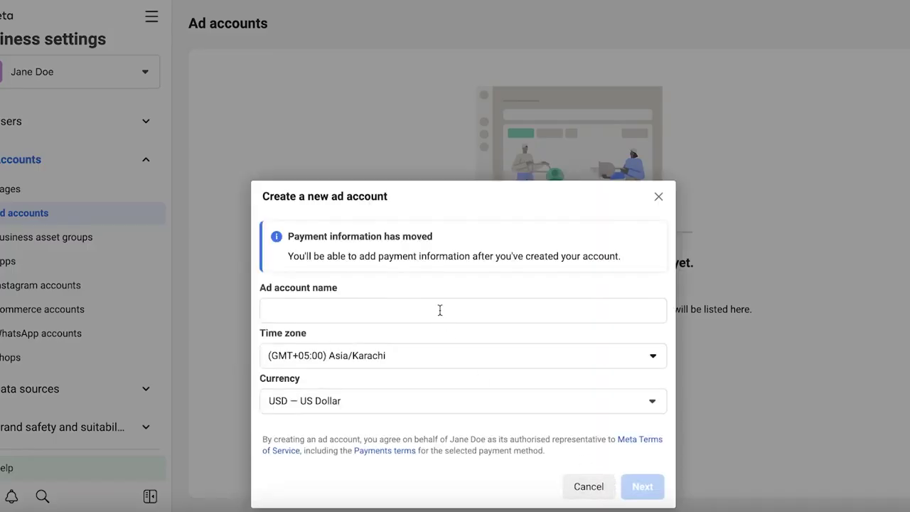
Step: Name the ad account after the owner, keep Karachi time zone and USD, and create it for My business
click(438, 309)
text(A)
key(BackSpace)
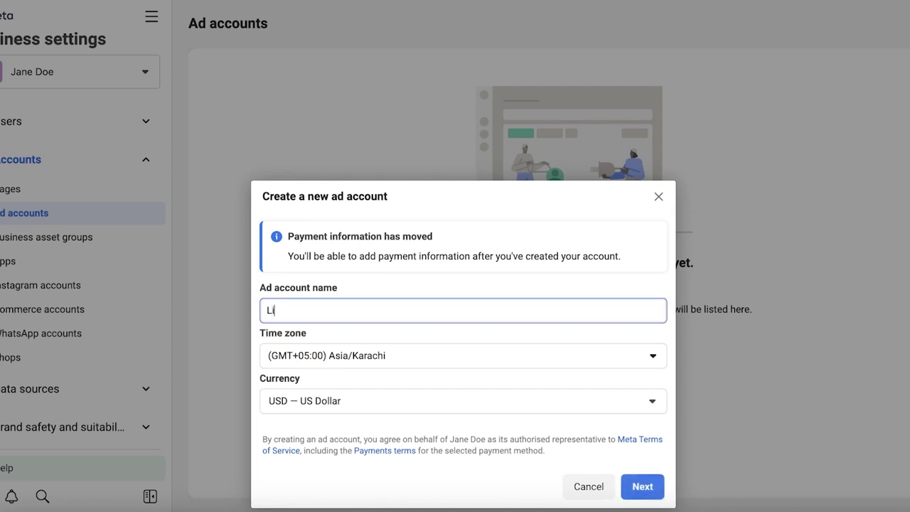
click(636, 463)
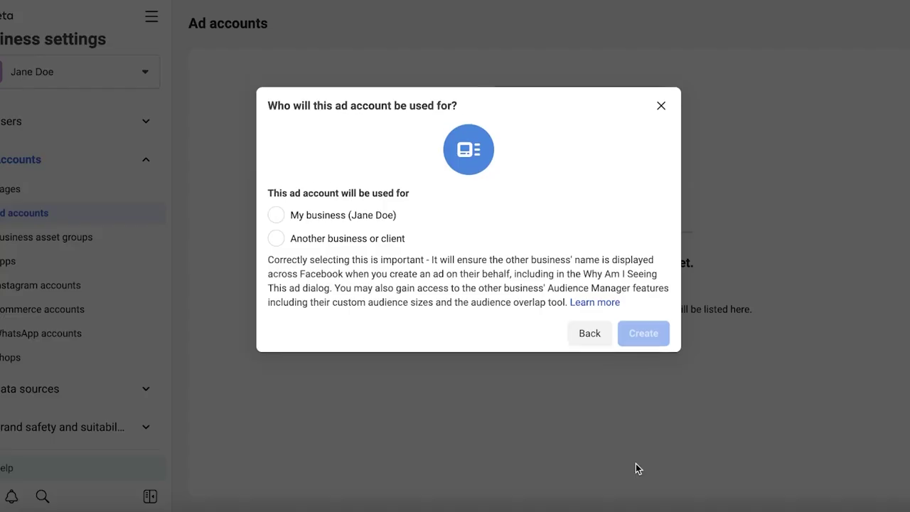
click(297, 225)
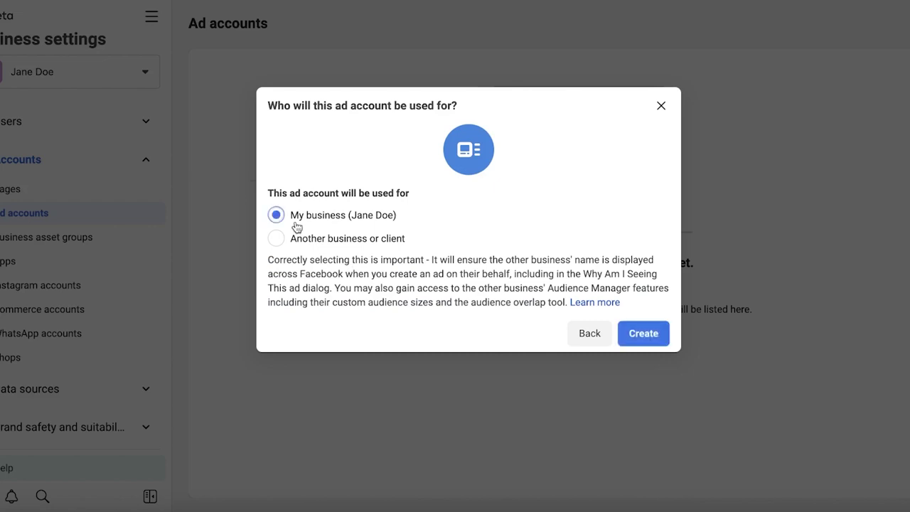
click(661, 334)
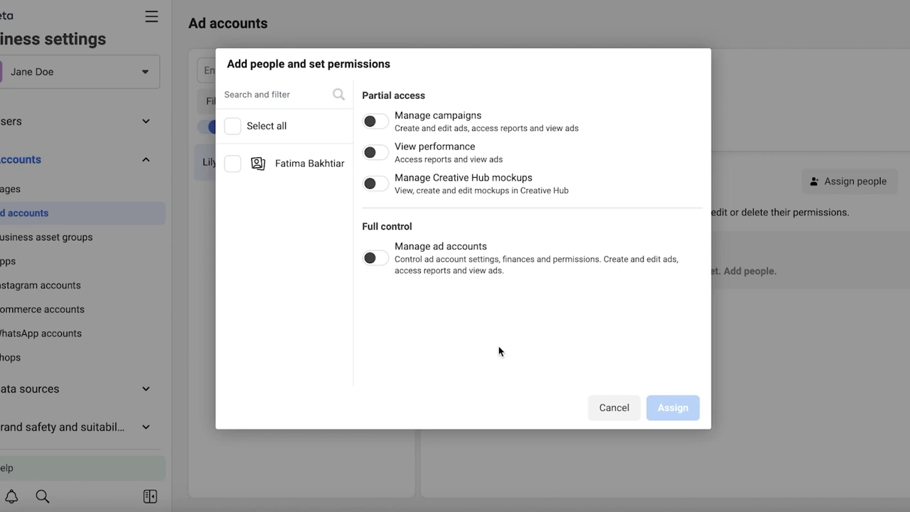
Step: Assign the person Manage campaigns and Manage ad accounts permissions, then begin adding payment info
click(373, 121)
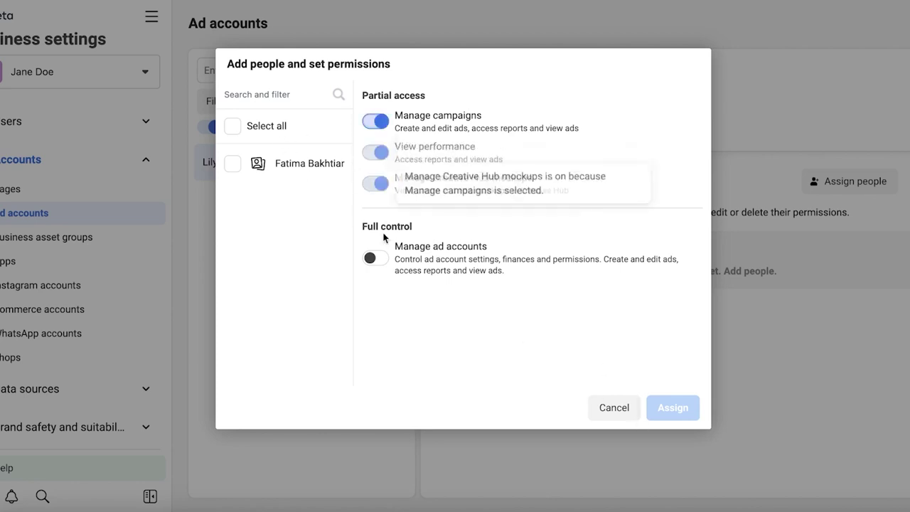
click(375, 257)
click(260, 135)
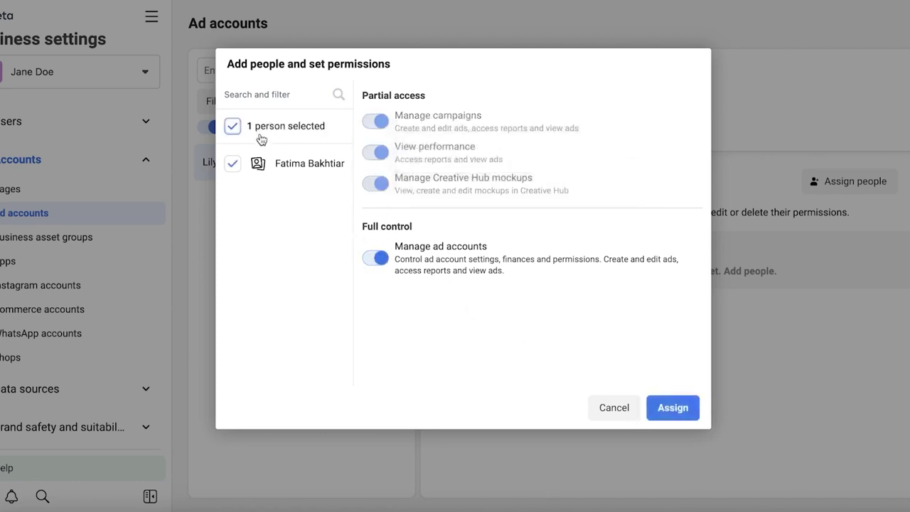
click(672, 408)
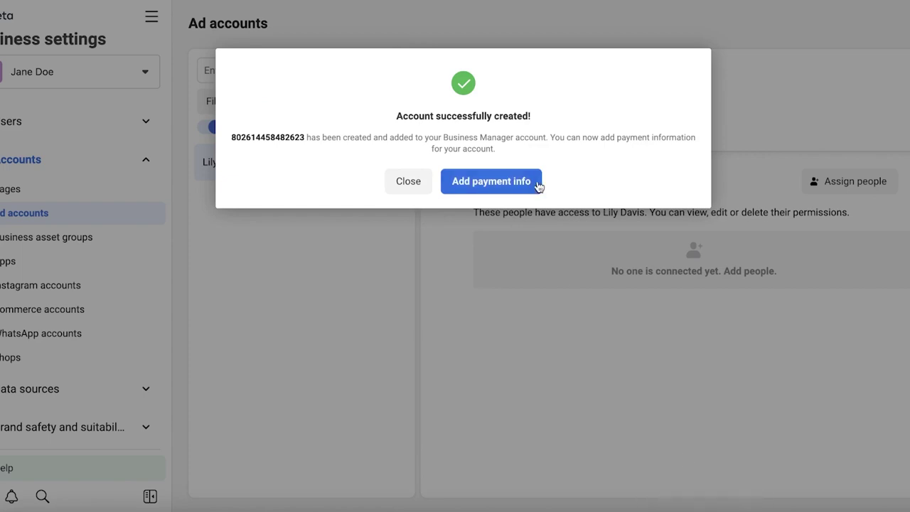
click(538, 186)
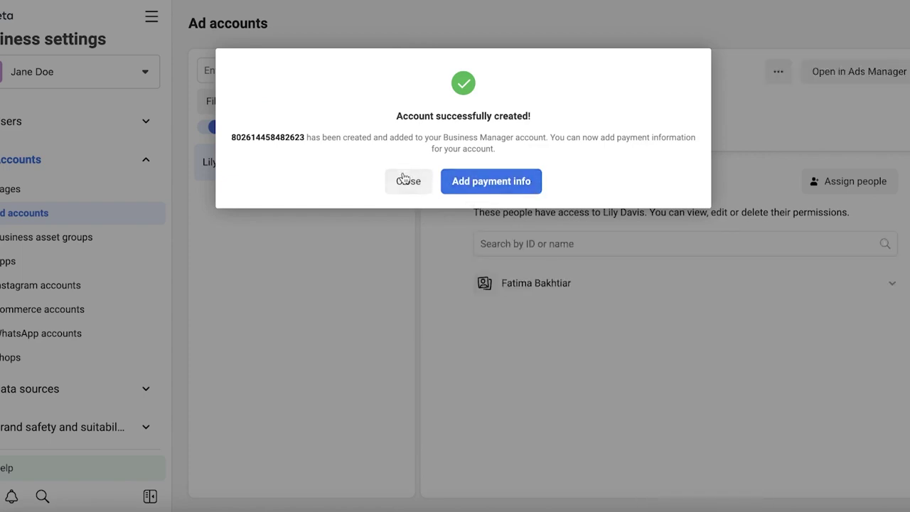
click(477, 184)
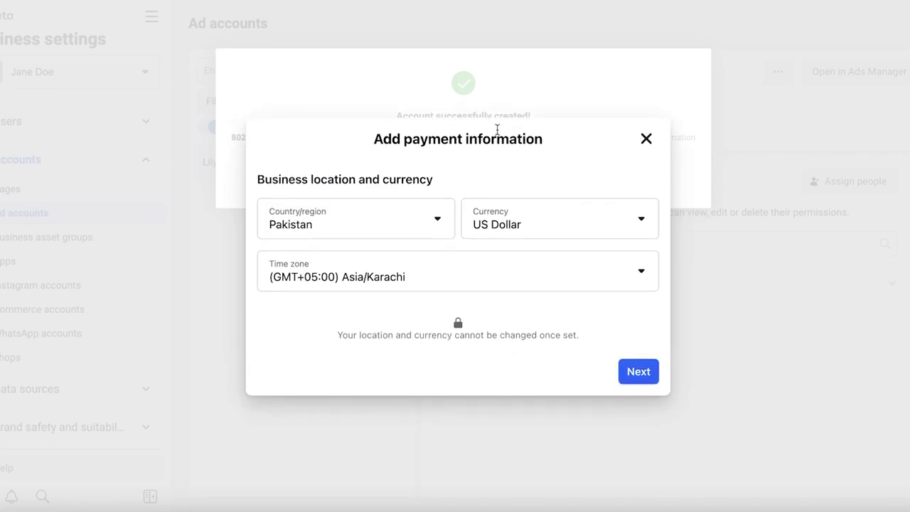
Step: Close the payment form unfinished, confirm the person's full access, and open the account in Ads Manager
click(632, 383)
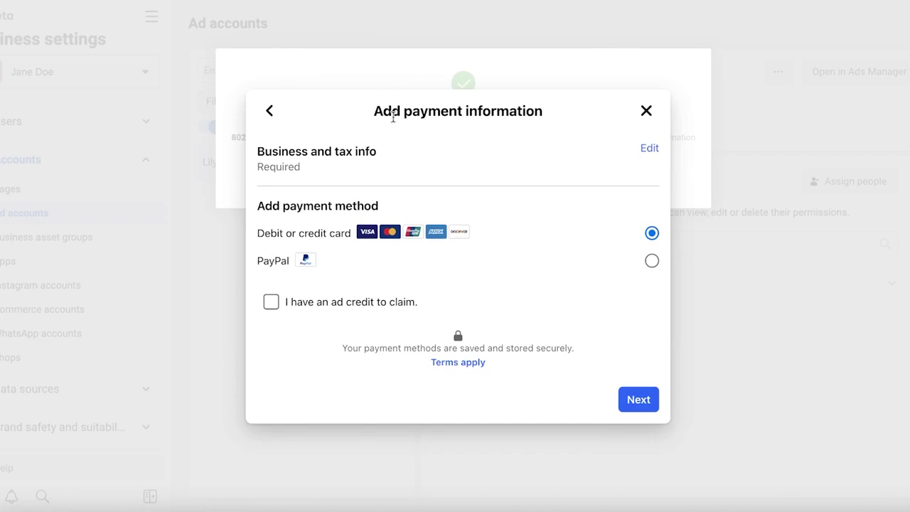
click(646, 109)
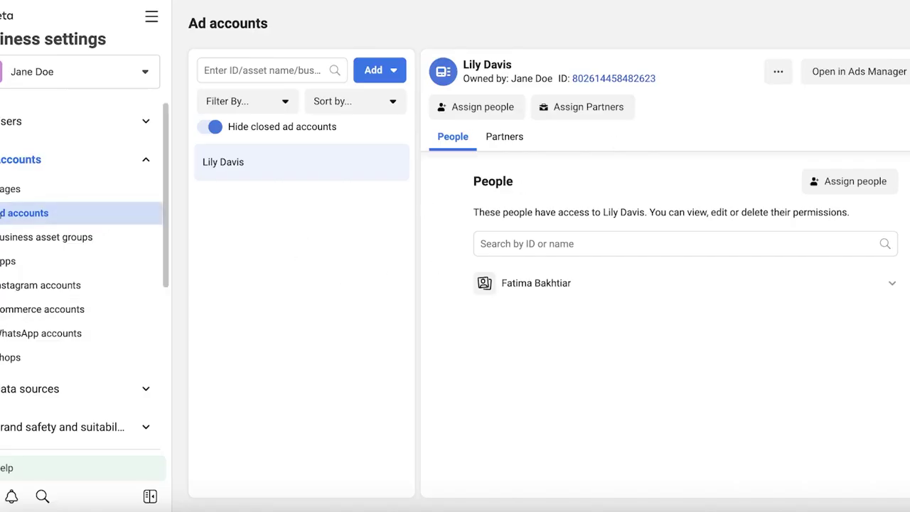
click(639, 281)
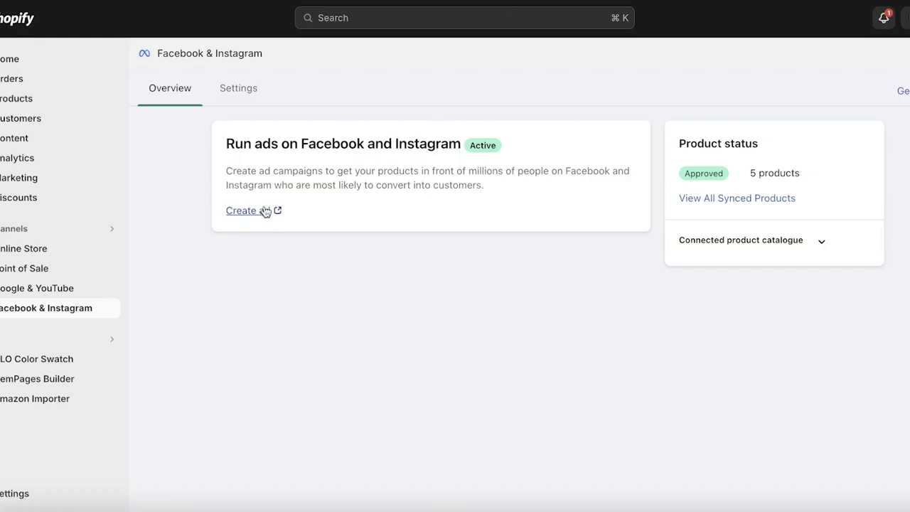
click(264, 212)
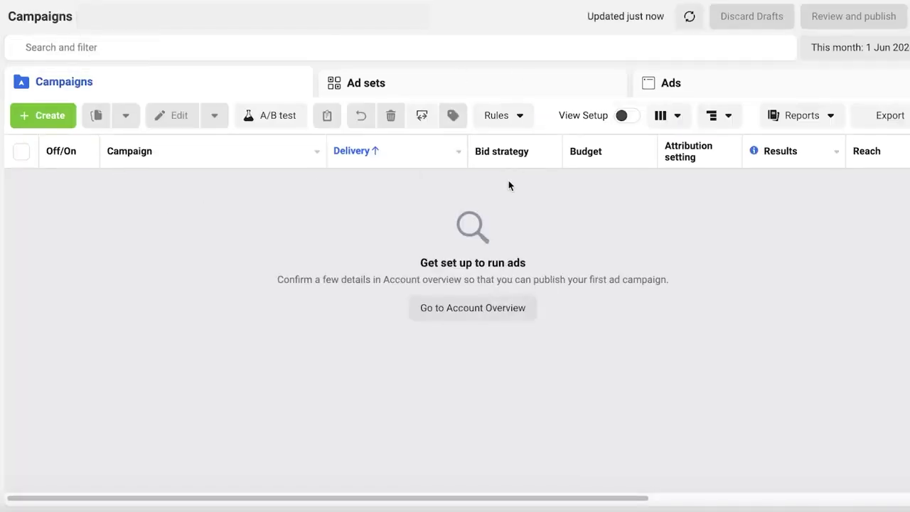
Step: Dismiss the reminders and create a campaign with Auction buying and the Awareness objective
click(227, 347)
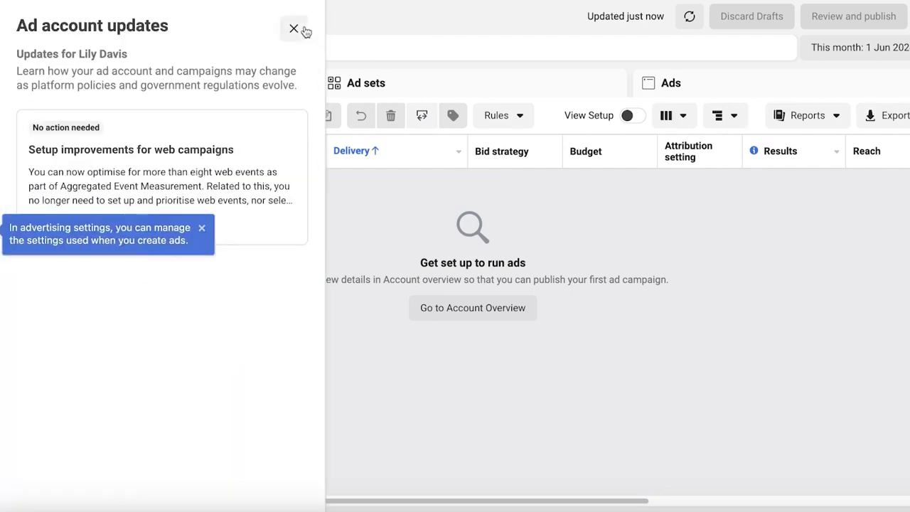
click(293, 28)
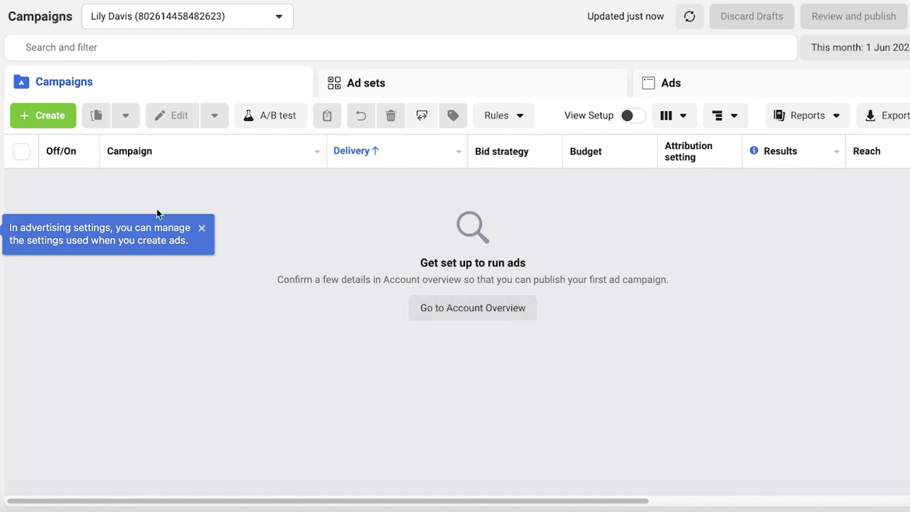
click(47, 117)
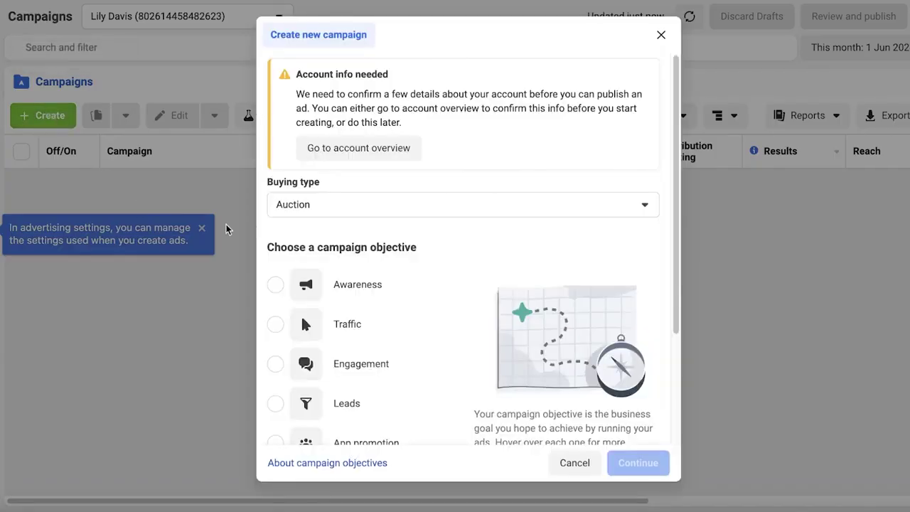
click(315, 204)
click(315, 205)
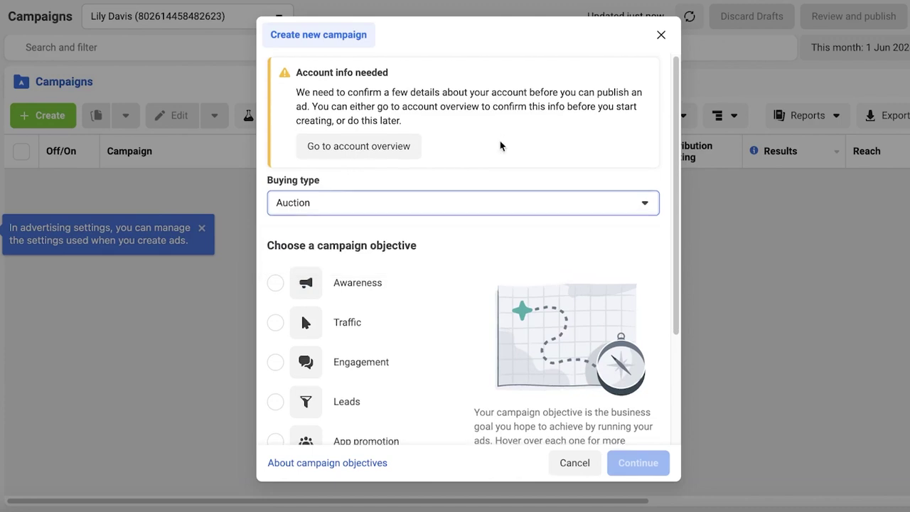
scroll(413, 97, down, 3)
click(377, 136)
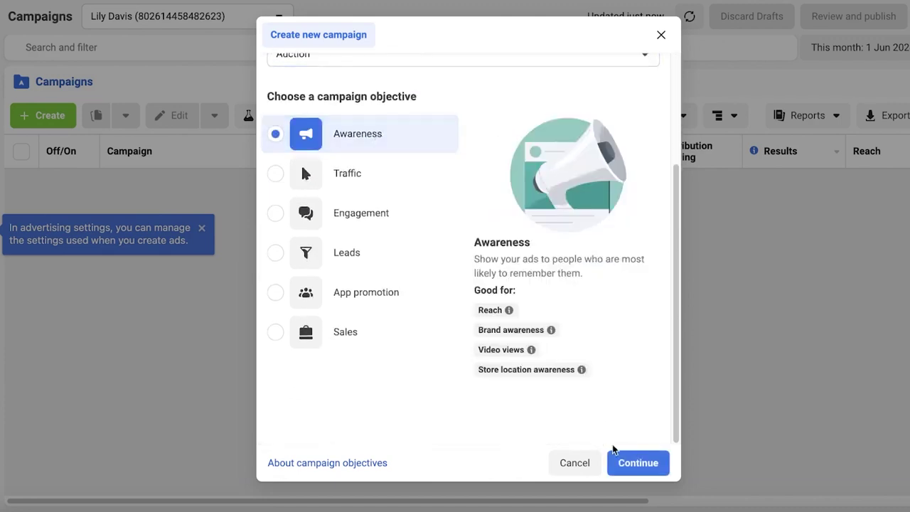
click(630, 464)
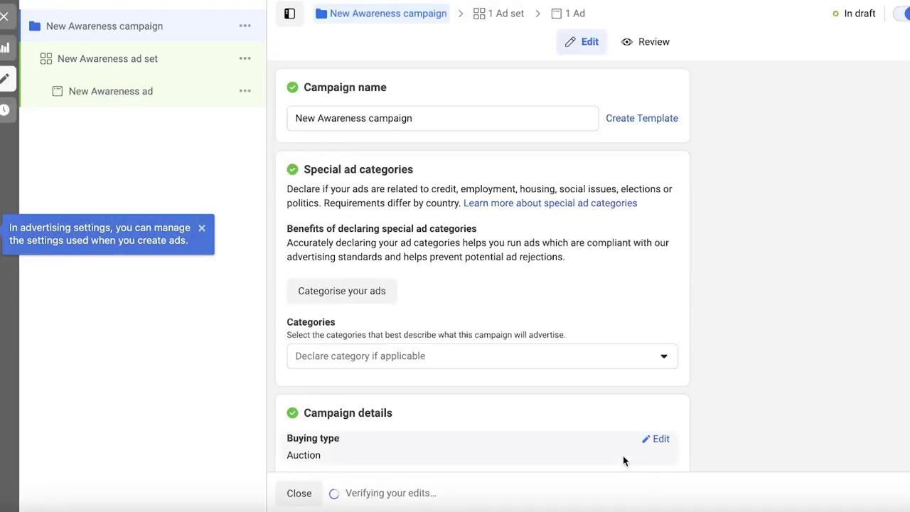
Step: Scroll through the new draft Awareness campaign to review it
scroll(523, 349, down, 4)
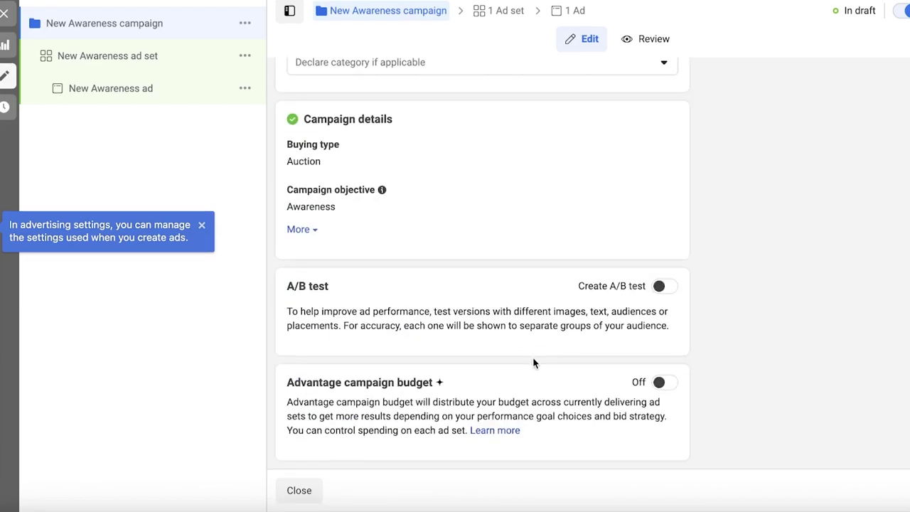
scroll(533, 362, up, 5)
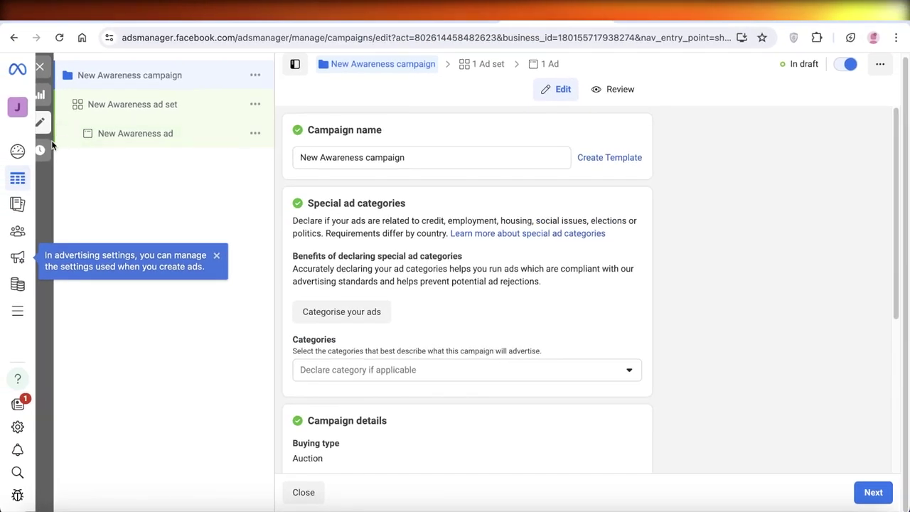
mouse_move(18, 133)
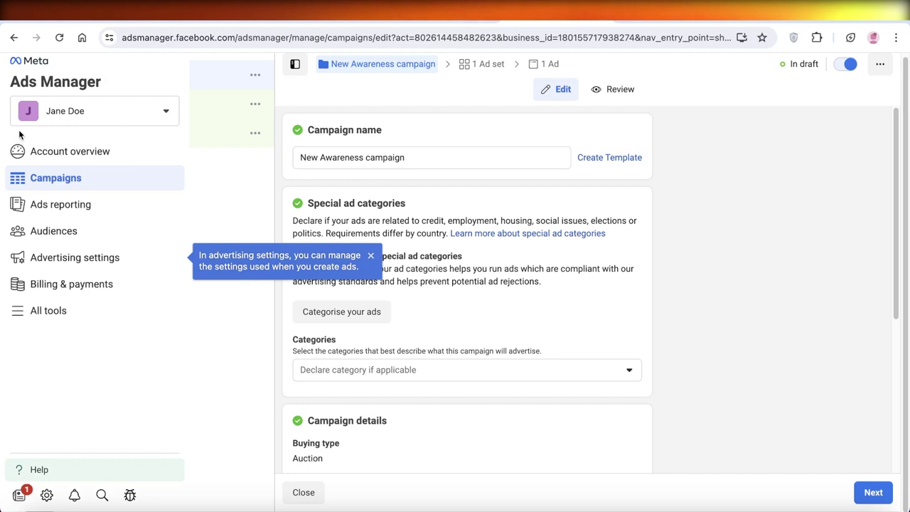